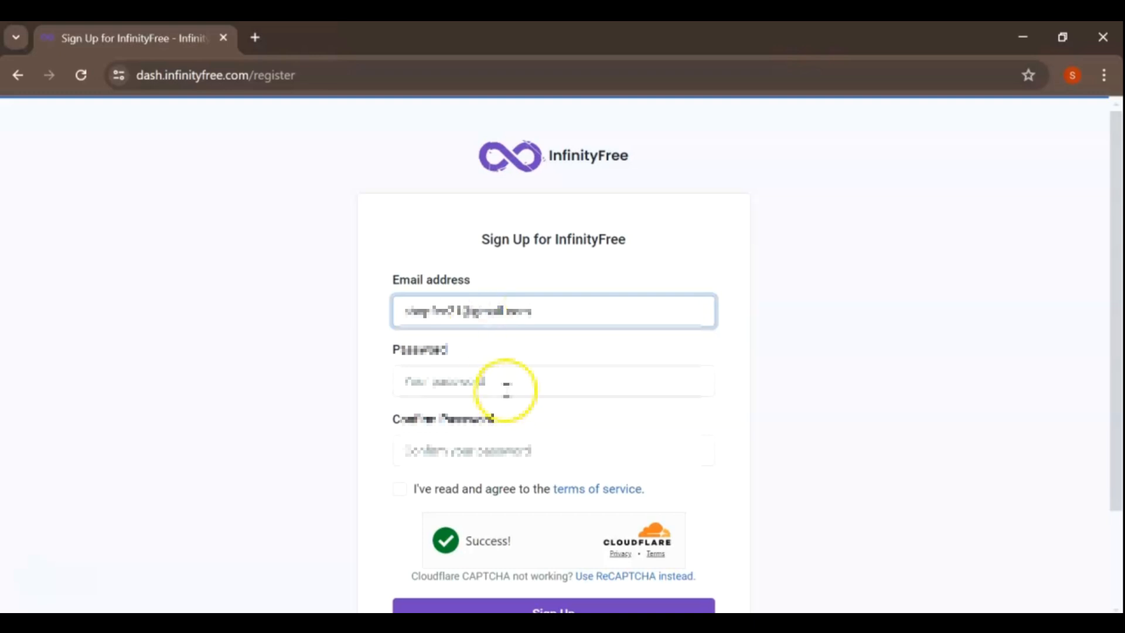
# Step: Confirm the password, accept the terms of service and submit the InfinityFree registration
pyautogui.click(450, 455)
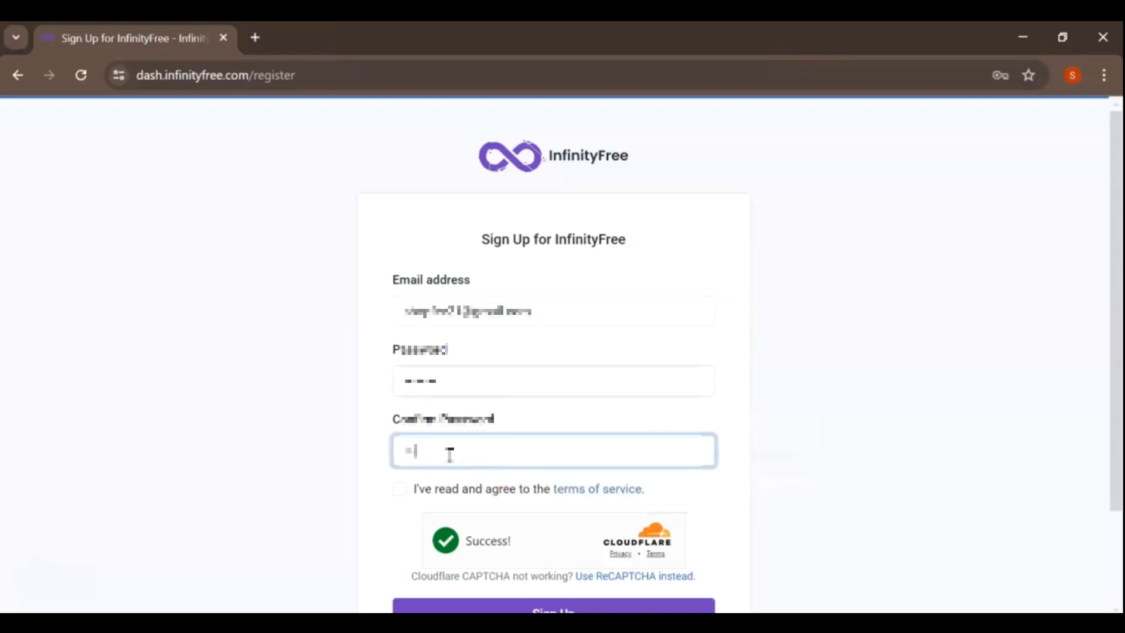
pyautogui.click(400, 490)
pyautogui.scroll(-2, 469, 510)
pyautogui.click(535, 525)
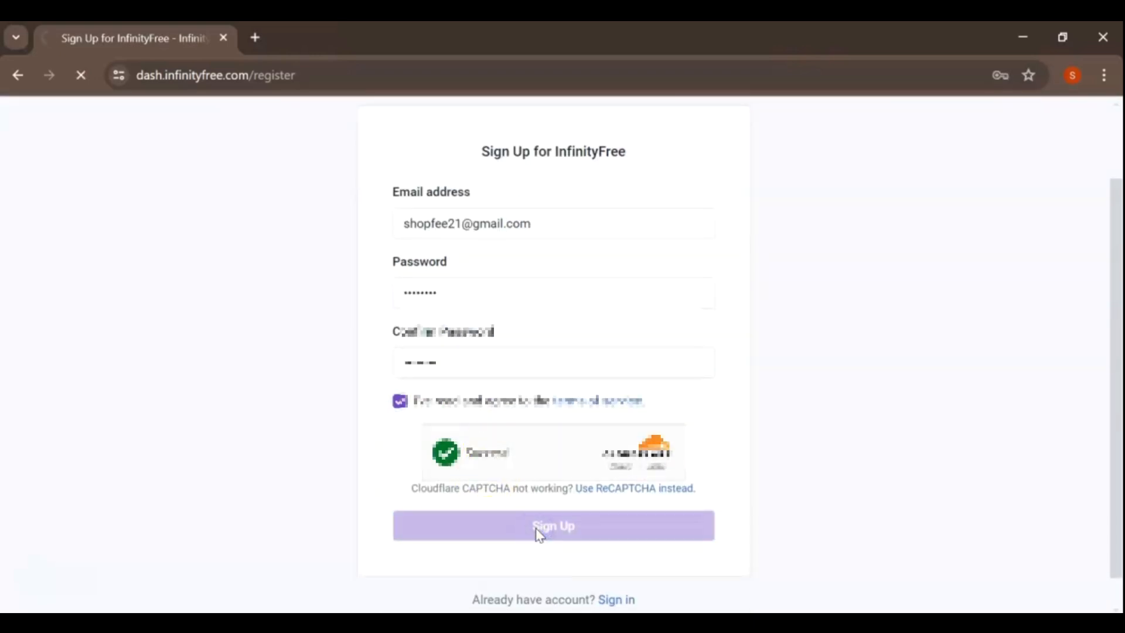
# Step: Save the password in the browser, dismiss the Gmail tip, and verify the InfinityFree email address
pyautogui.click(931, 346)
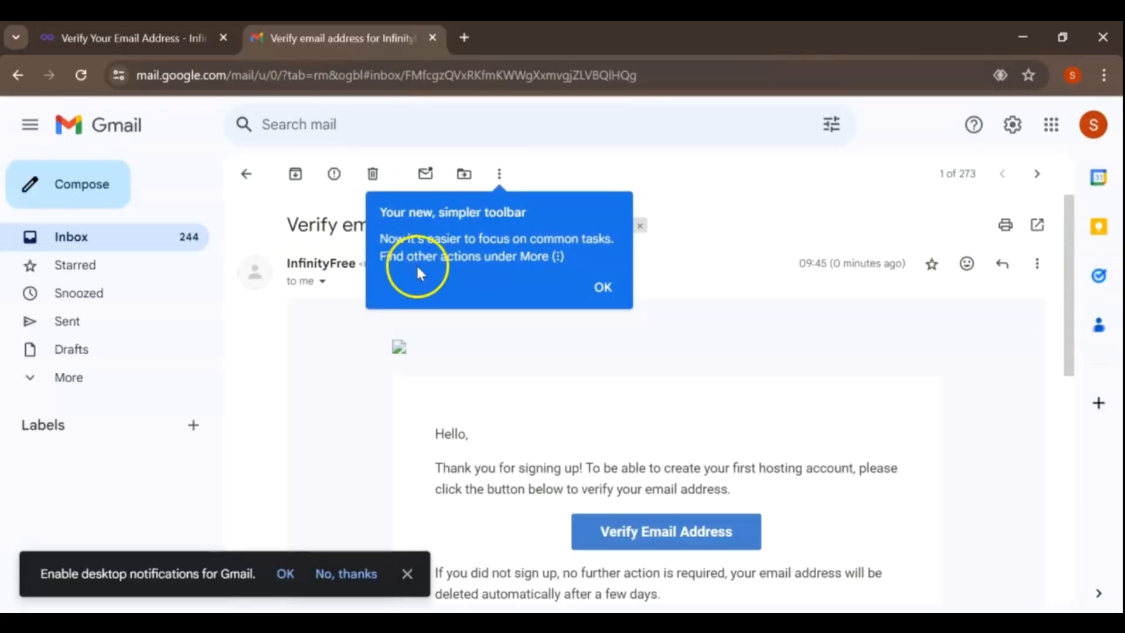
pyautogui.click(602, 289)
pyautogui.scroll(-3, 664, 287)
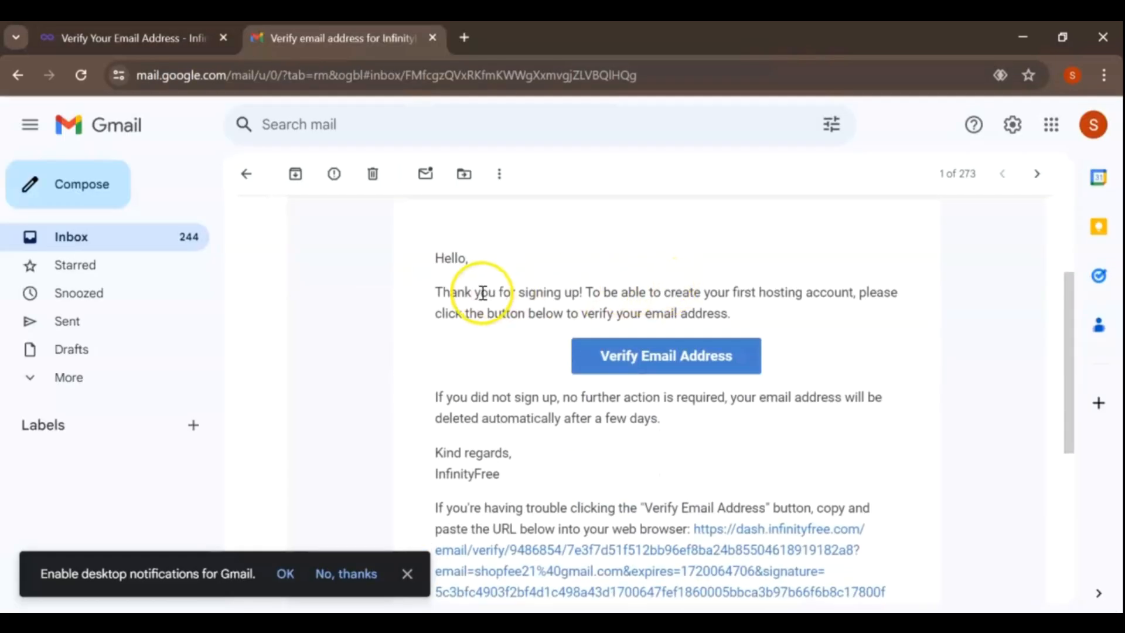
pyautogui.click(667, 367)
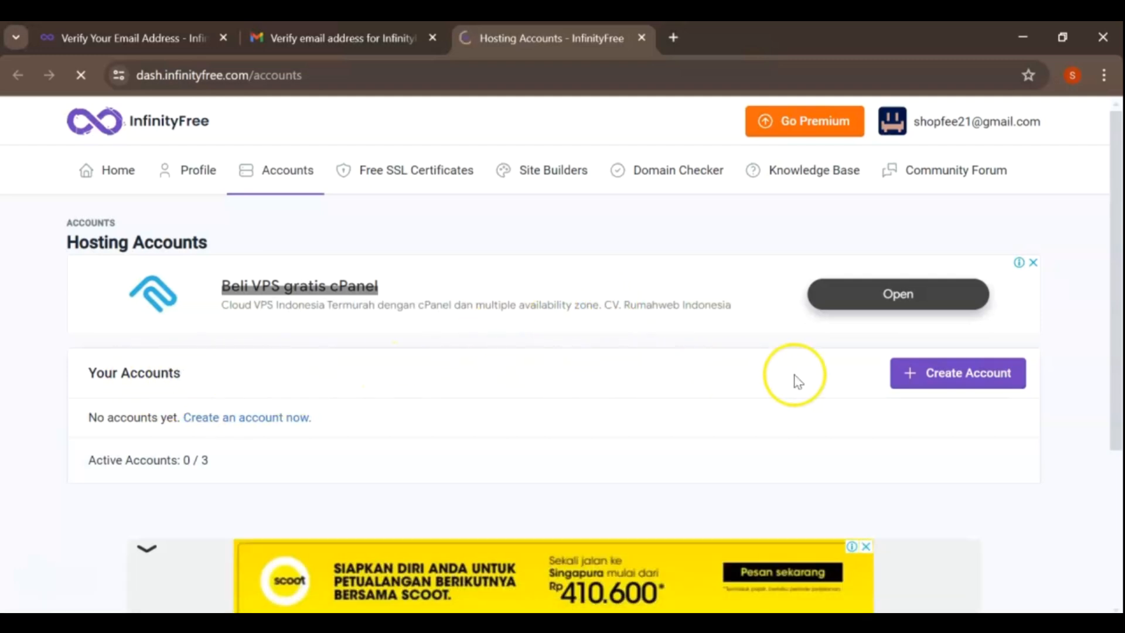
# Step: Start a new hosting account, close the ad, and choose the free $0 InfinityFree plan
pyautogui.click(931, 378)
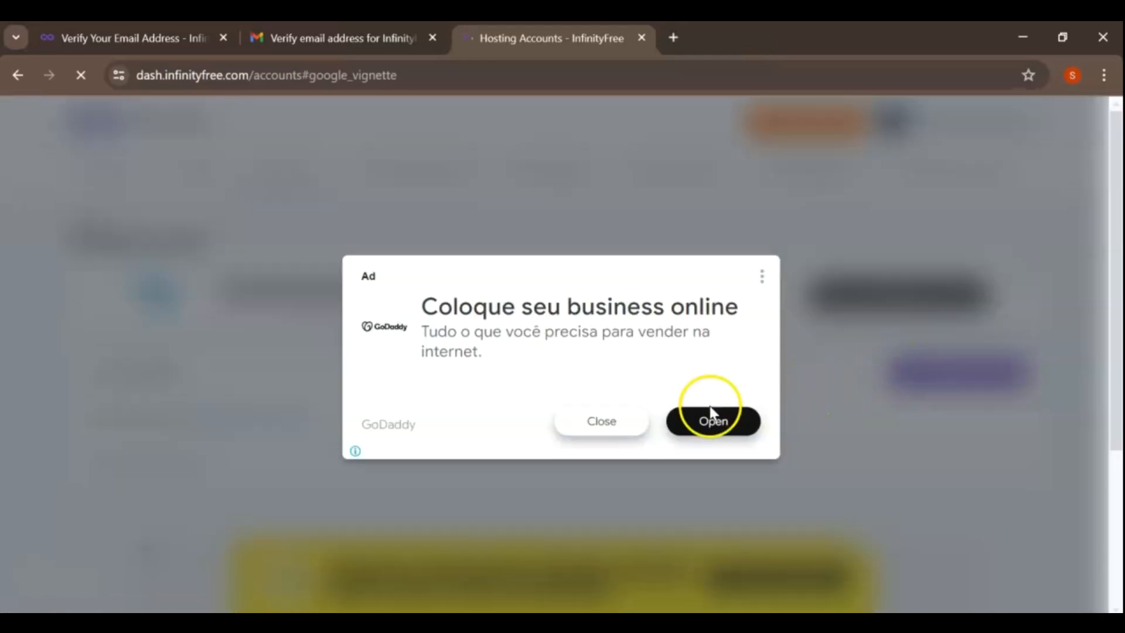
pyautogui.click(603, 423)
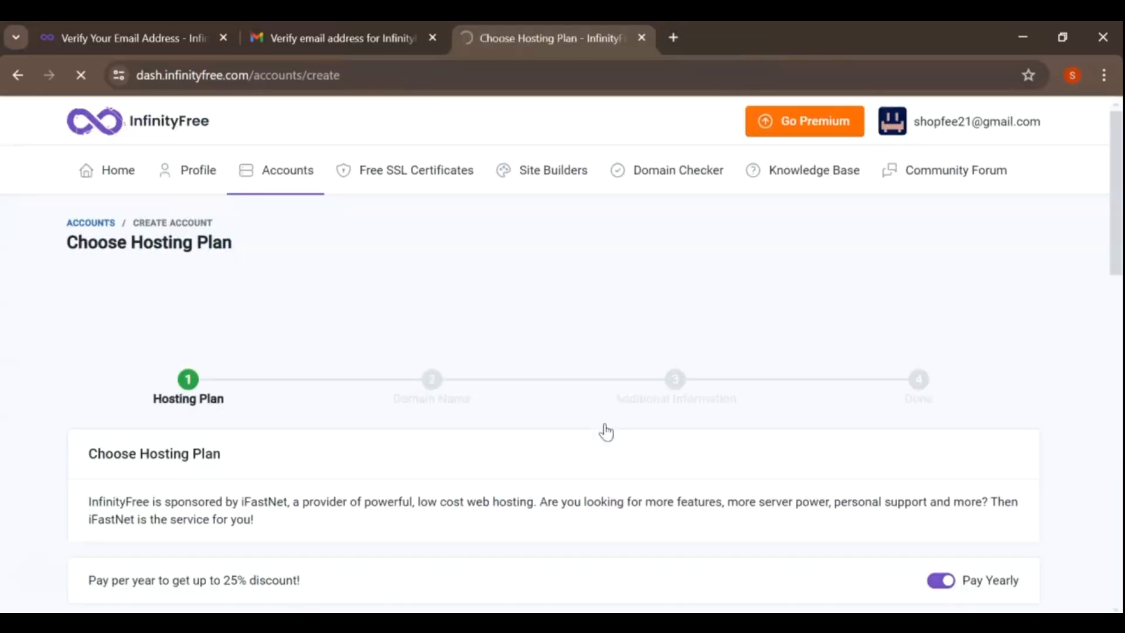
pyautogui.scroll(-1, 660, 372)
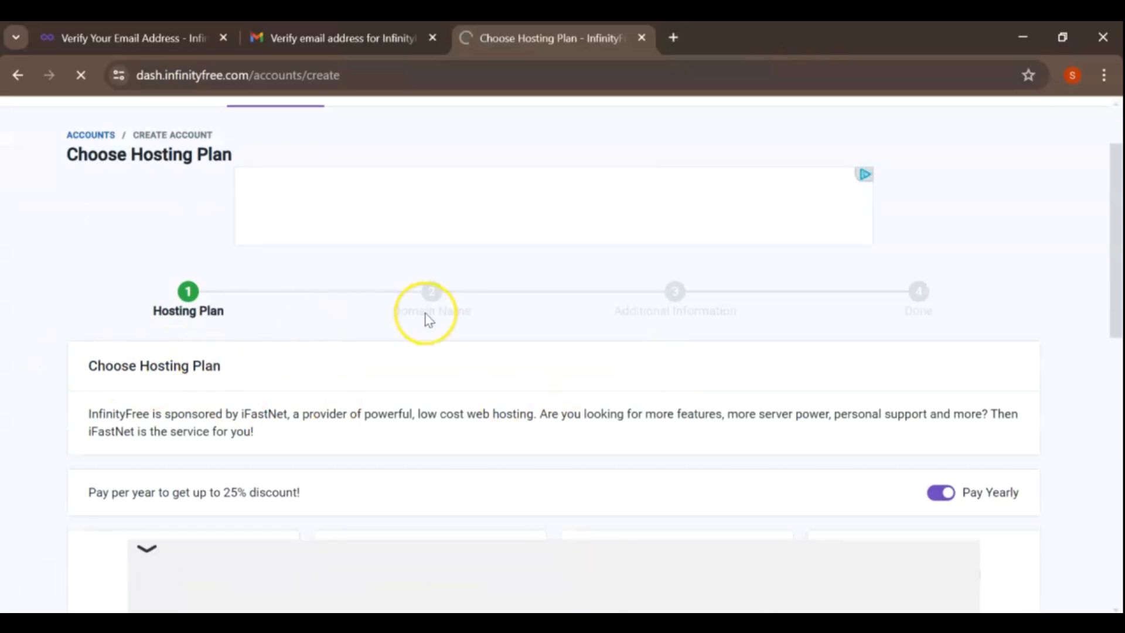
pyautogui.scroll(-1, 426, 319)
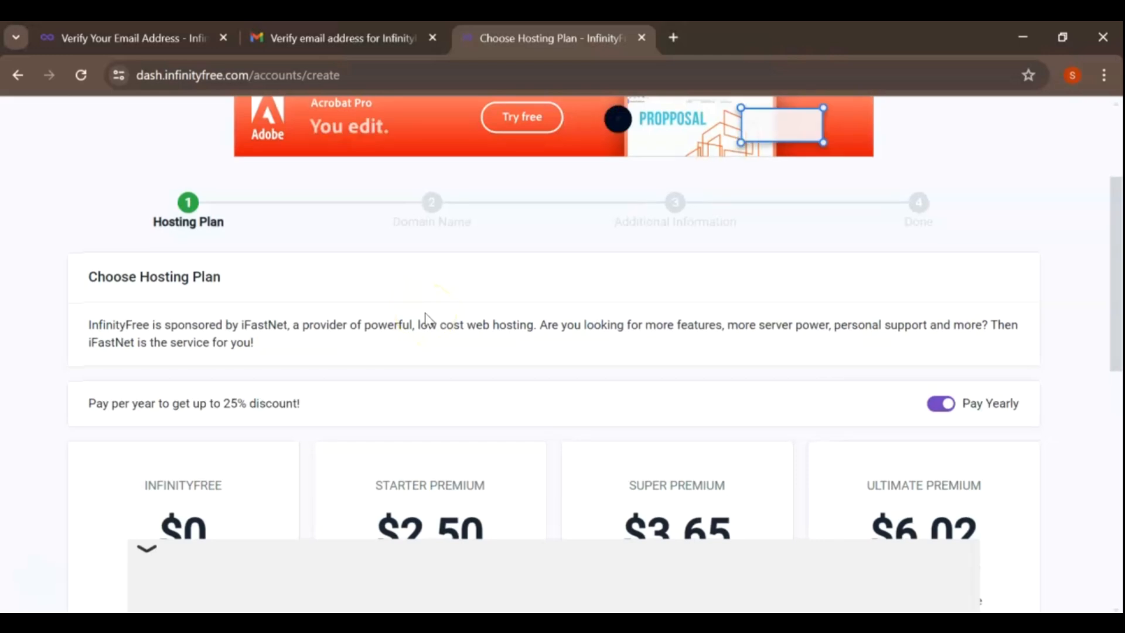
pyautogui.scroll(-1, 426, 319)
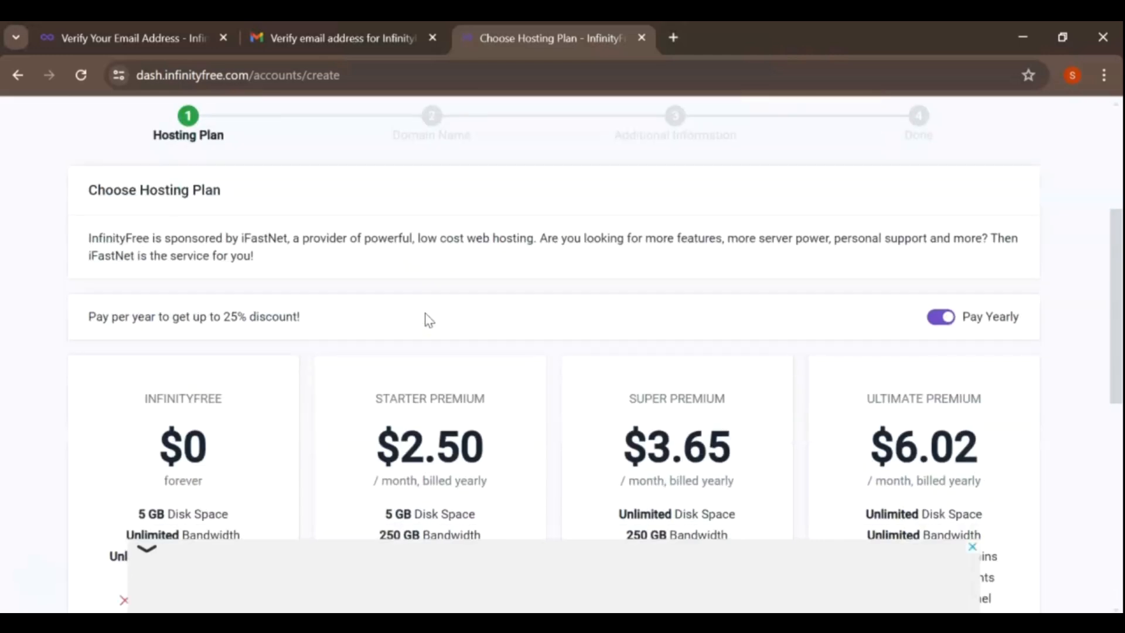
pyautogui.scroll(-1, 428, 319)
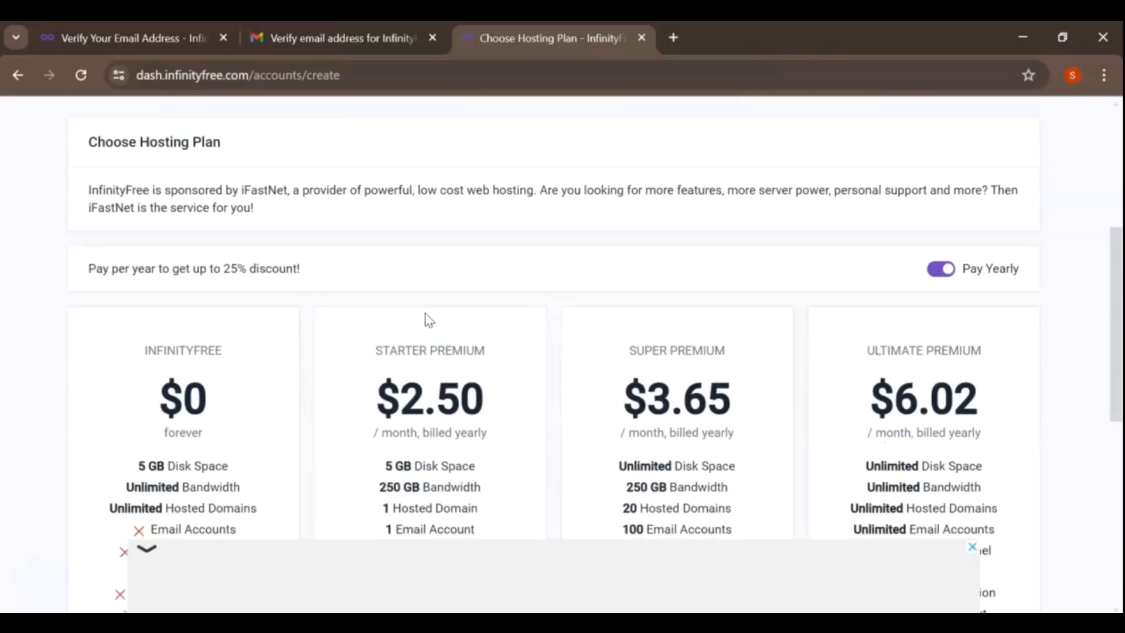
pyautogui.scroll(-1, 428, 319)
pyautogui.scroll(-1, 428, 319)
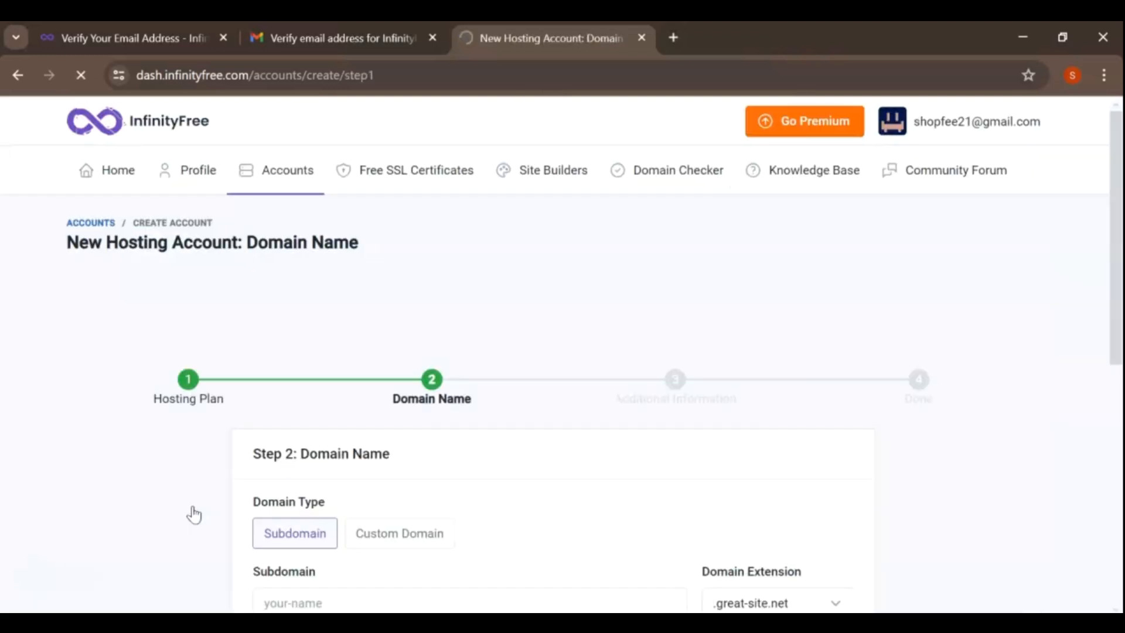
# Step: Enter subdomain 'tipsntrick' with the .great-site.net extension and check its availability
pyautogui.scroll(-2, 452, 227)
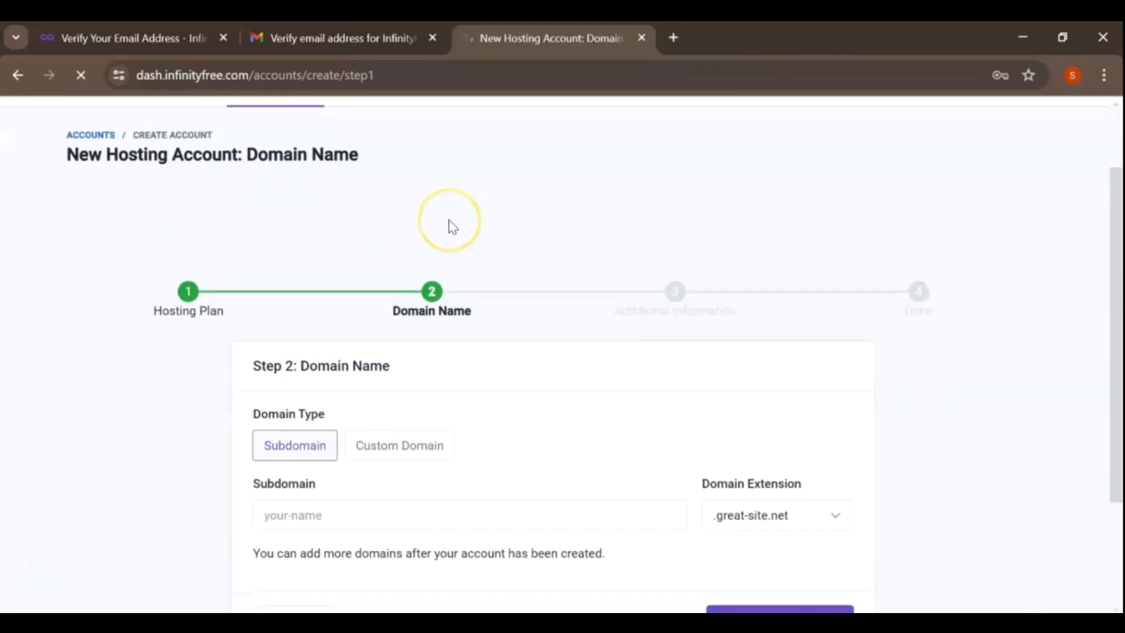
pyautogui.scroll(-2, 284, 445)
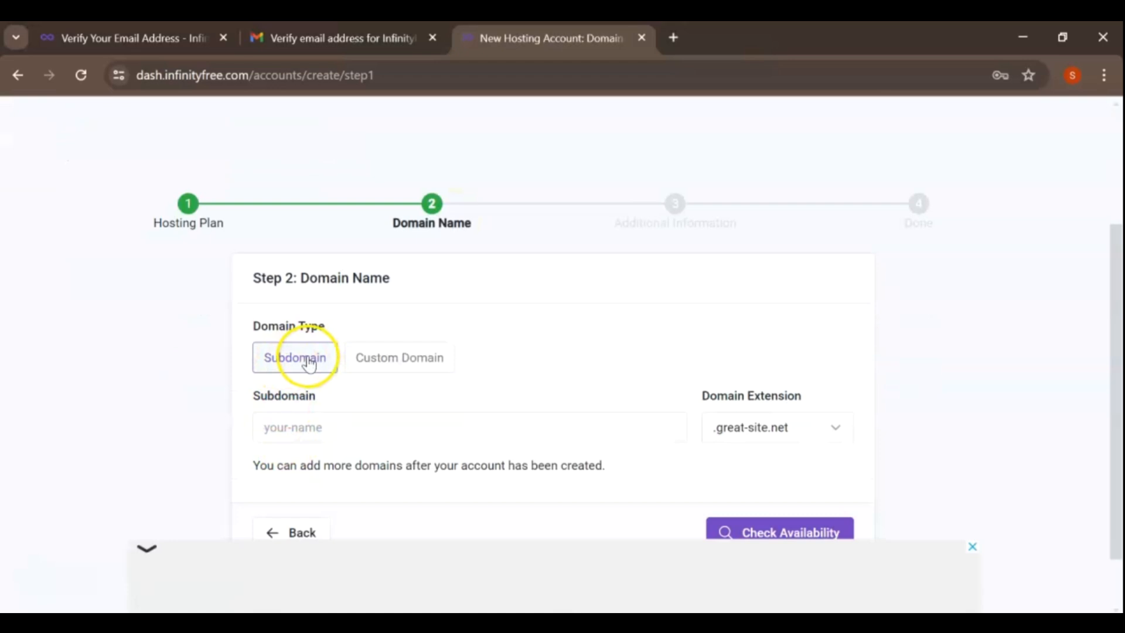
pyautogui.click(472, 428)
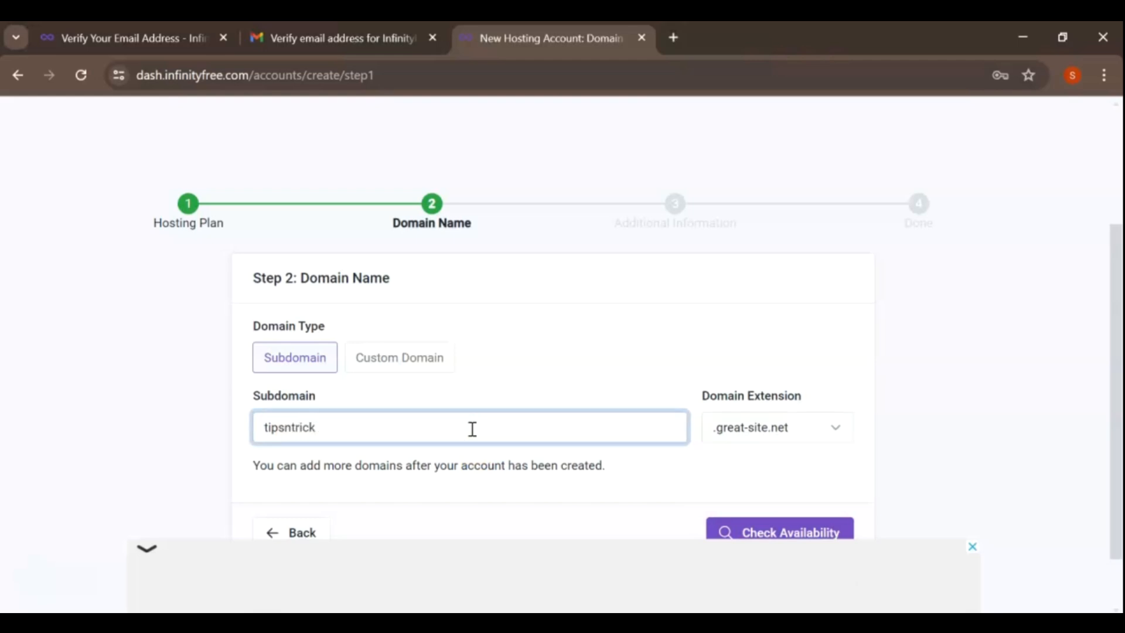
pyautogui.click(839, 432)
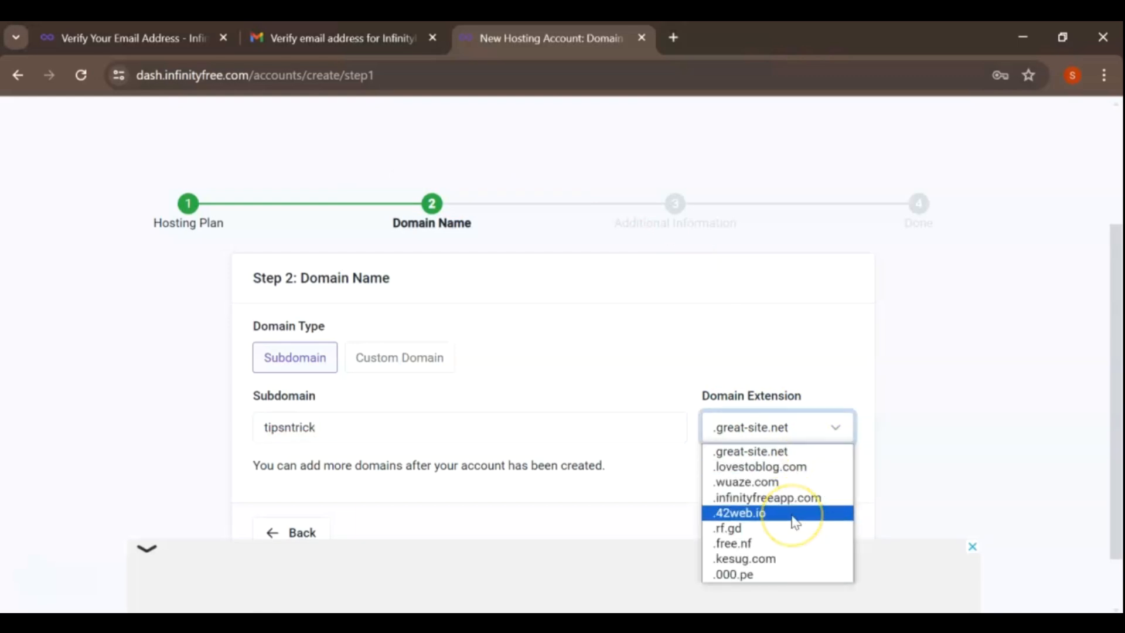
pyautogui.scroll(-1, 818, 443)
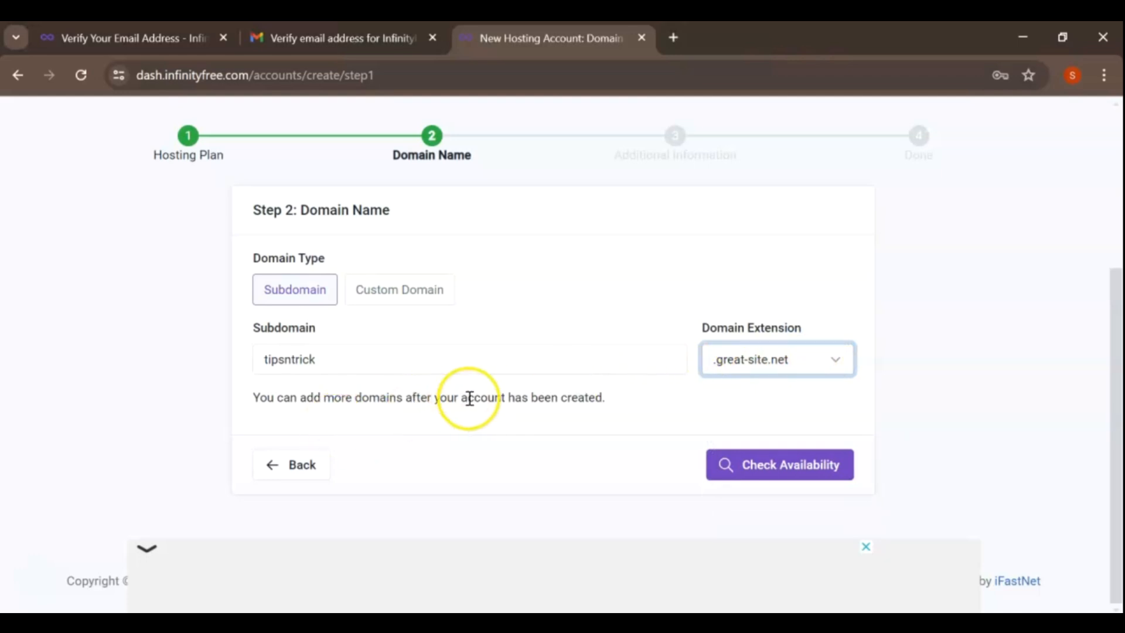
pyautogui.click(780, 474)
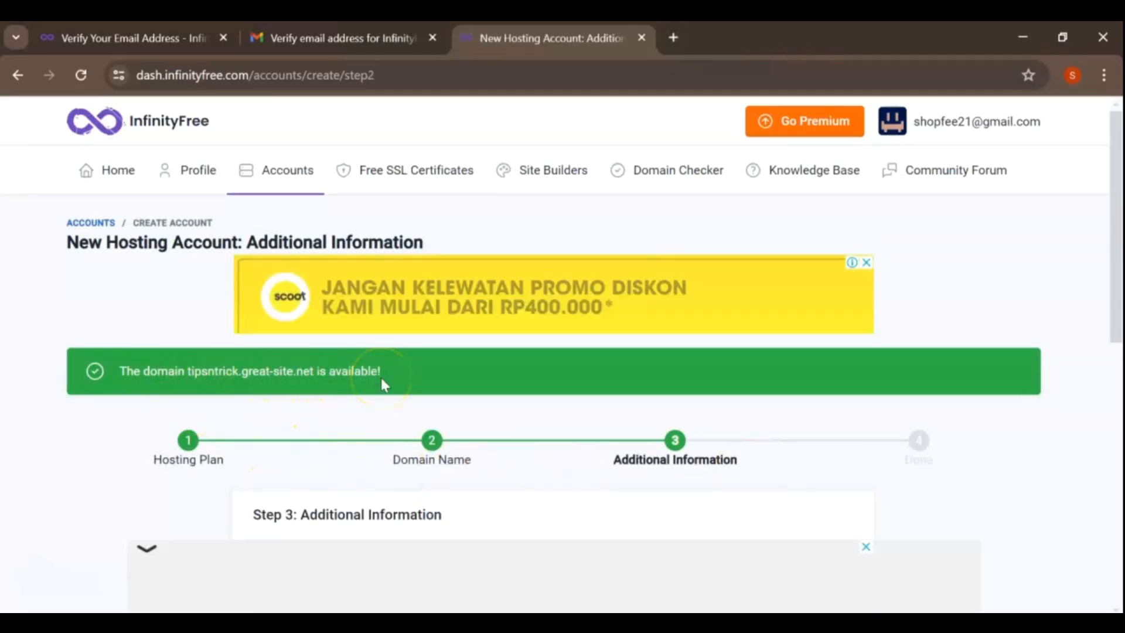
# Step: Replace the generated account password with a new one of your own
pyautogui.scroll(-5, 382, 384)
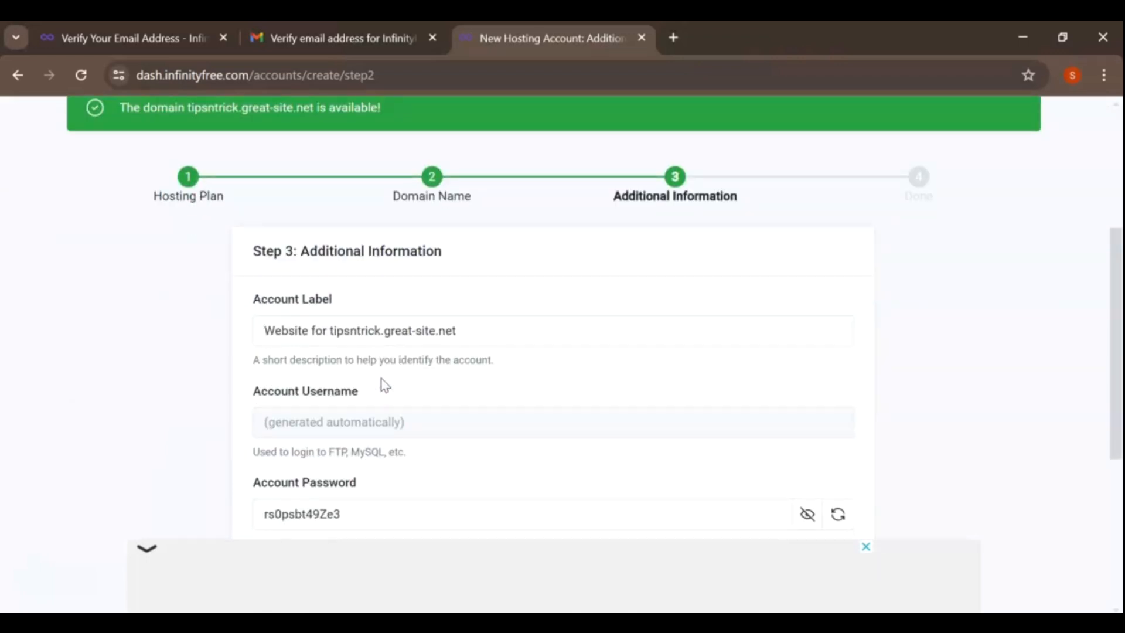
pyautogui.scroll(-2, 384, 385)
pyautogui.moveTo(366, 429); pyautogui.dragTo(262, 435)
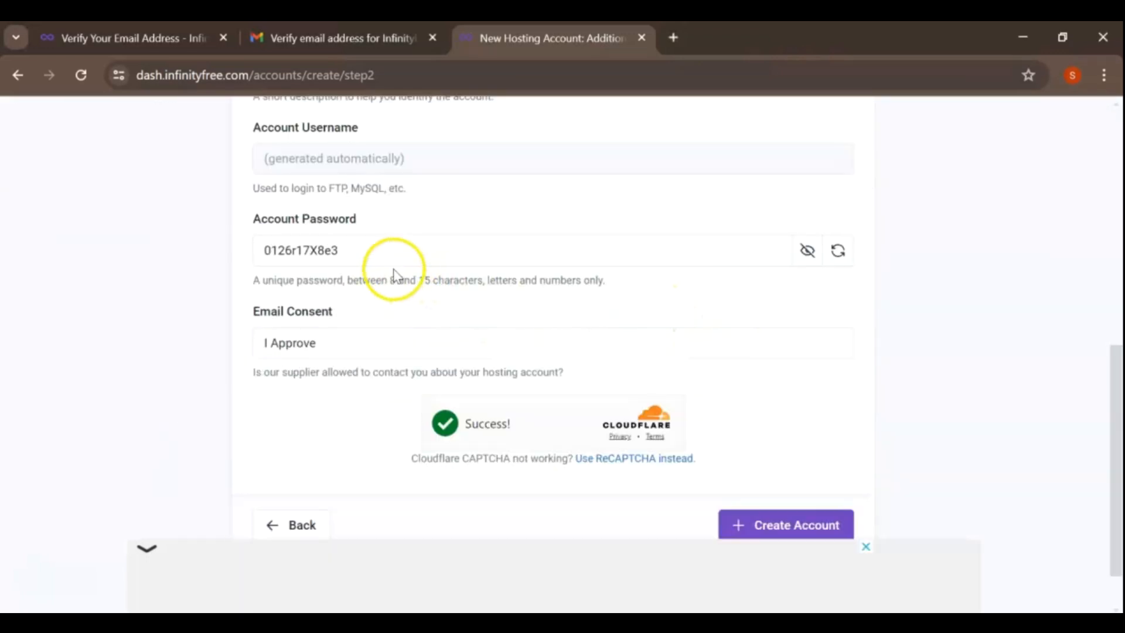
pyautogui.click(384, 259)
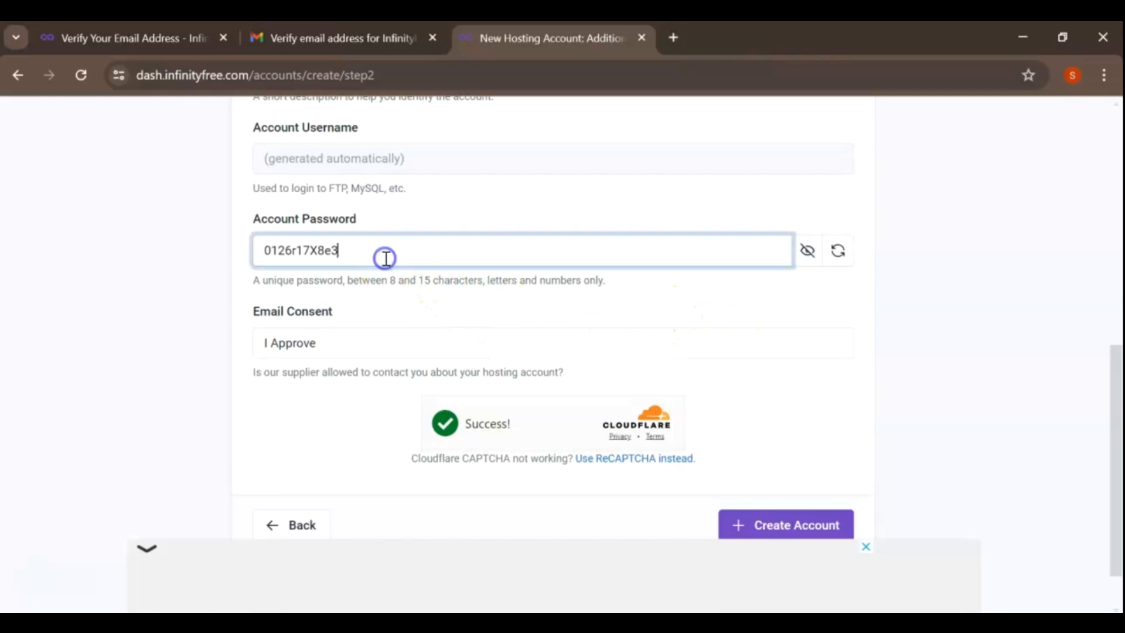
pyautogui.moveTo(384, 258); pyautogui.dragTo(226, 261)
# Step: Choose I Approve for supplier email consent and create the tipsntrick.great-site.net hosting account
pyautogui.click(379, 346)
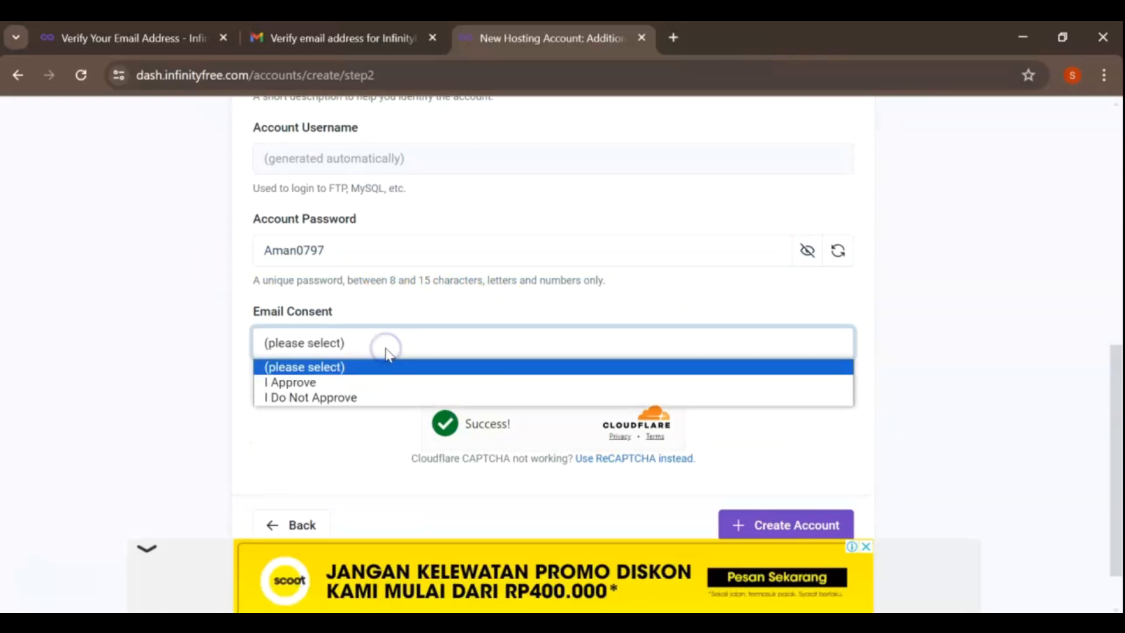
pyautogui.click(297, 386)
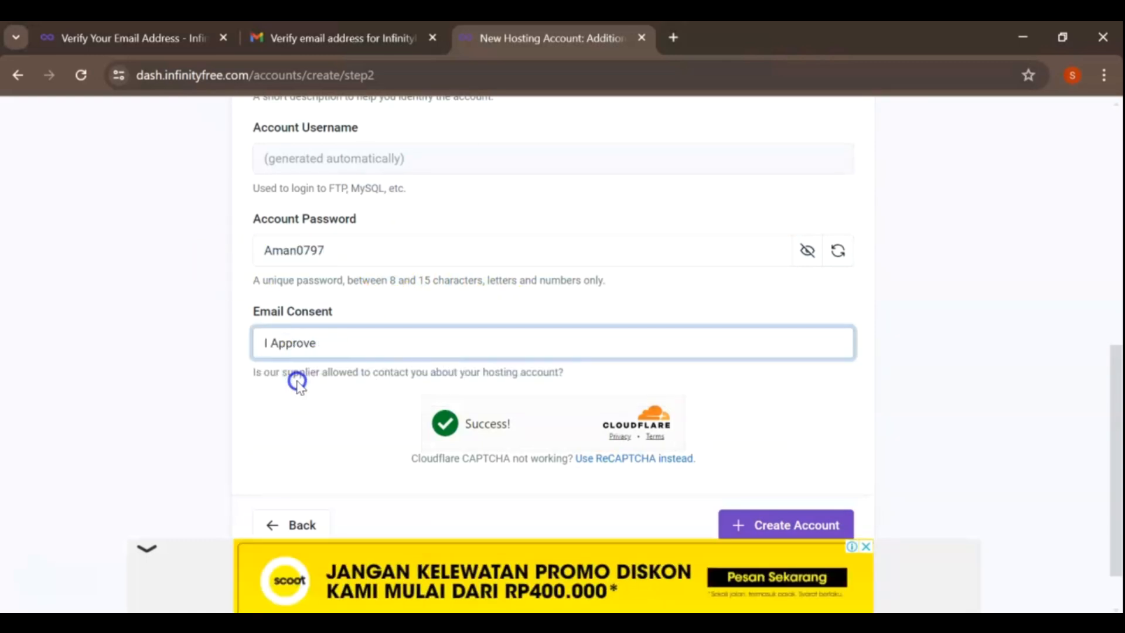
pyautogui.scroll(-1, 784, 466)
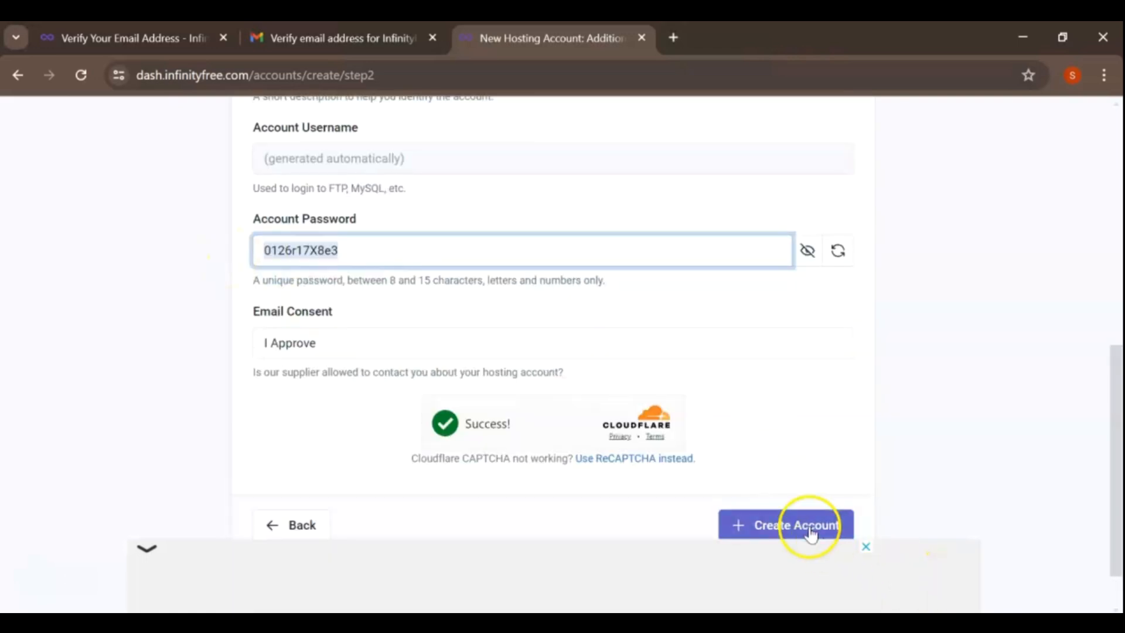
pyautogui.click(810, 531)
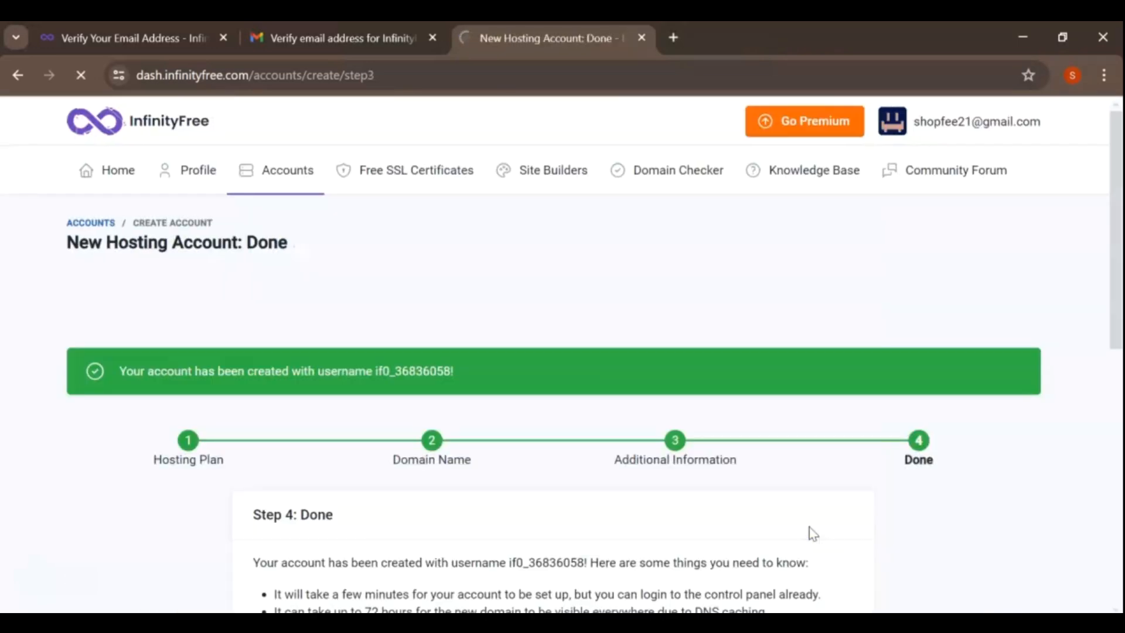
pyautogui.scroll(-3, 841, 410)
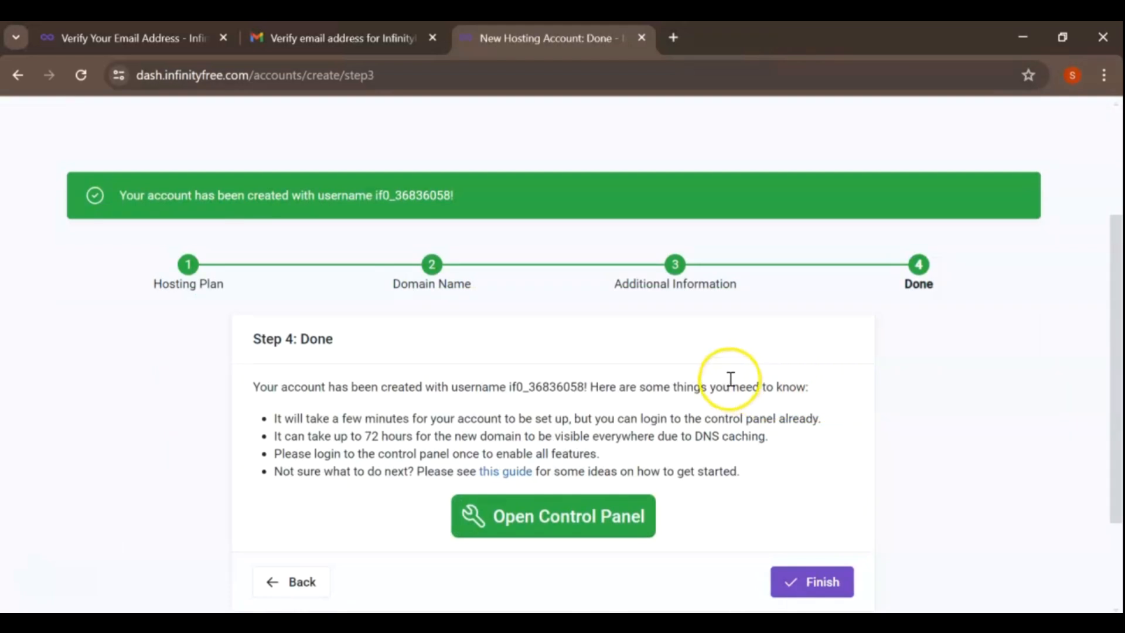
pyautogui.scroll(-2, 729, 384)
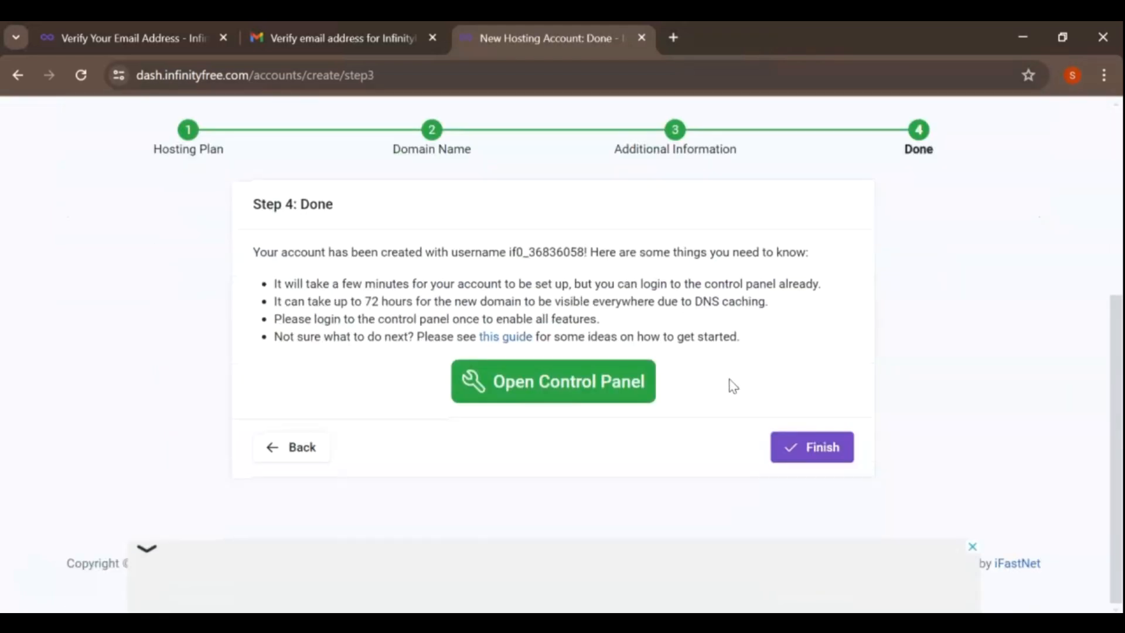
# Step: Open the new account's control panel and approve InfinityFree service emails
pyautogui.click(565, 386)
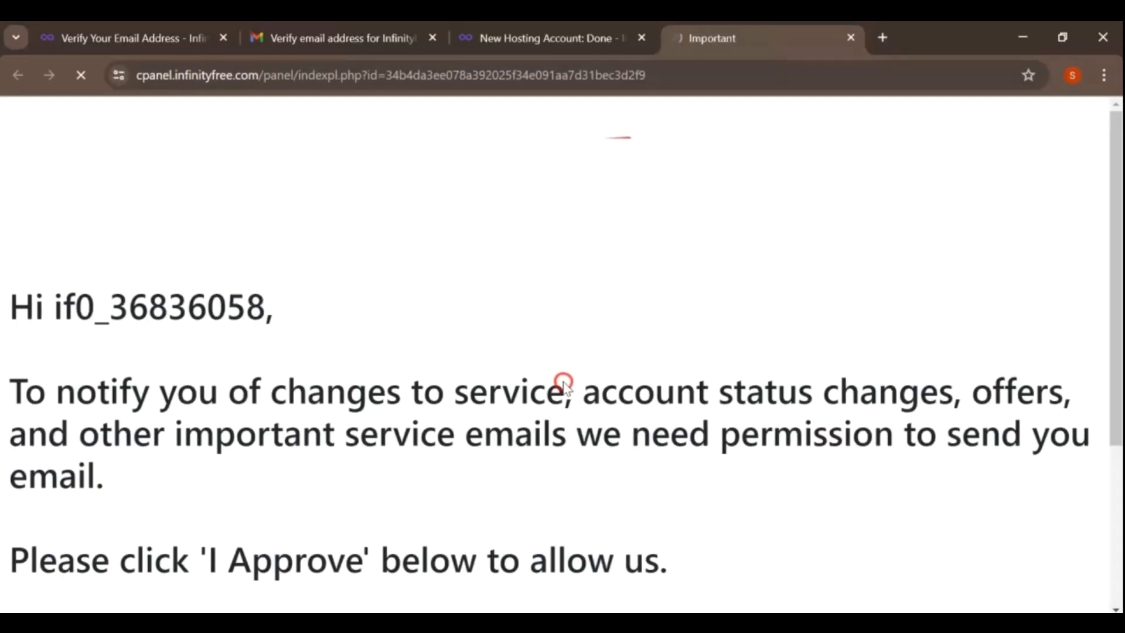
pyautogui.rightClick(564, 384)
pyautogui.click(515, 402)
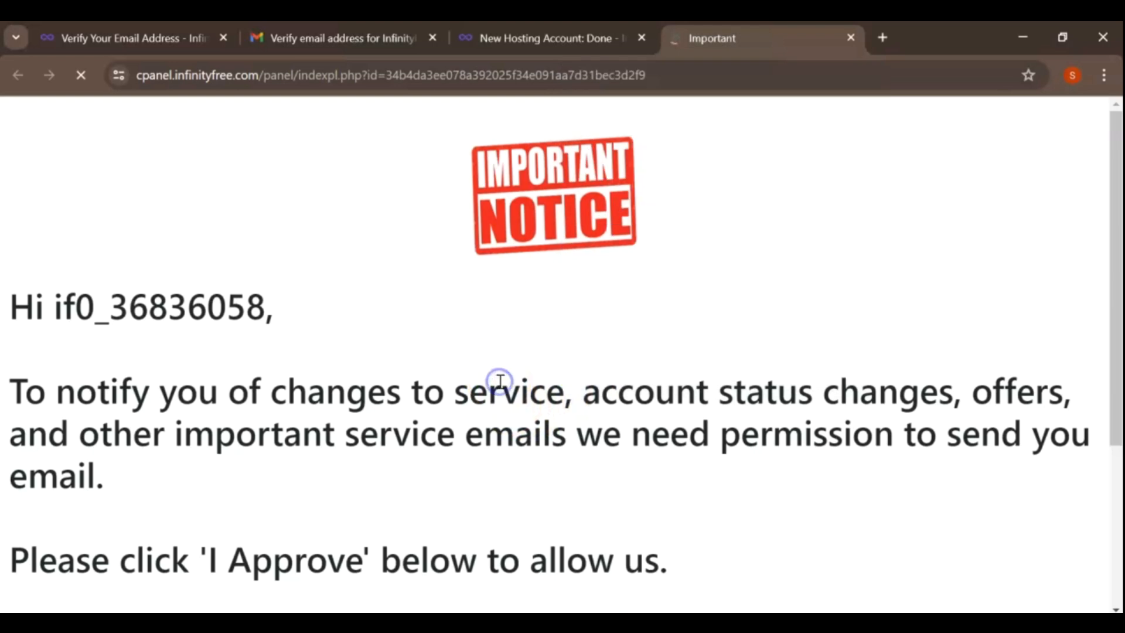
pyautogui.scroll(-4, 500, 381)
pyautogui.click(567, 516)
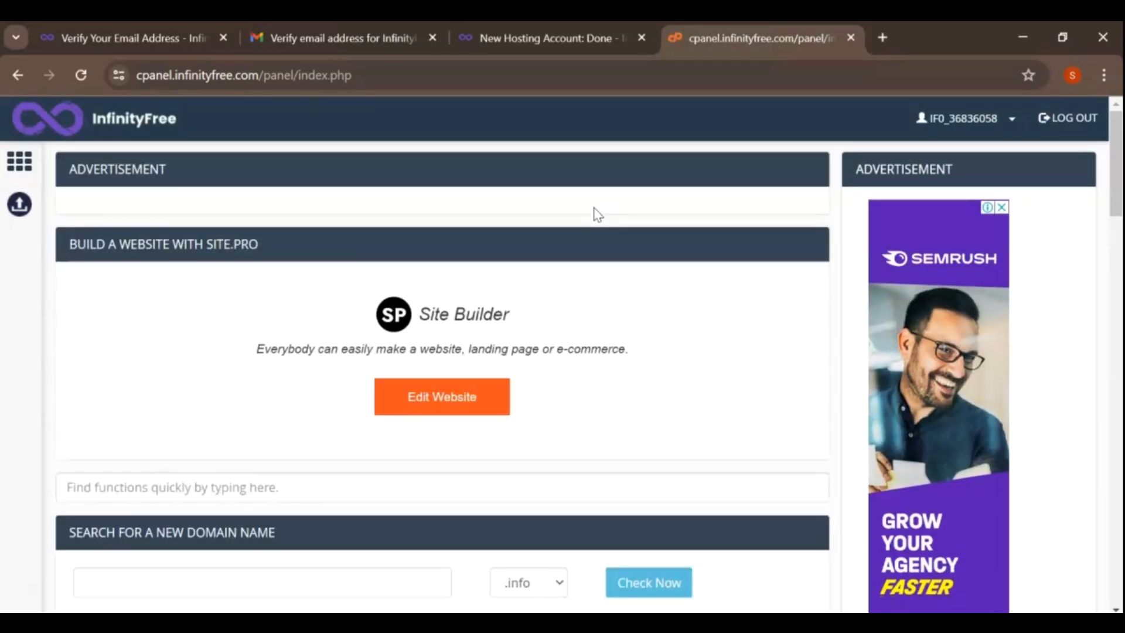
# Step: Launch the Softaculous Apps Installer from the Software section
pyautogui.scroll(-7, 596, 216)
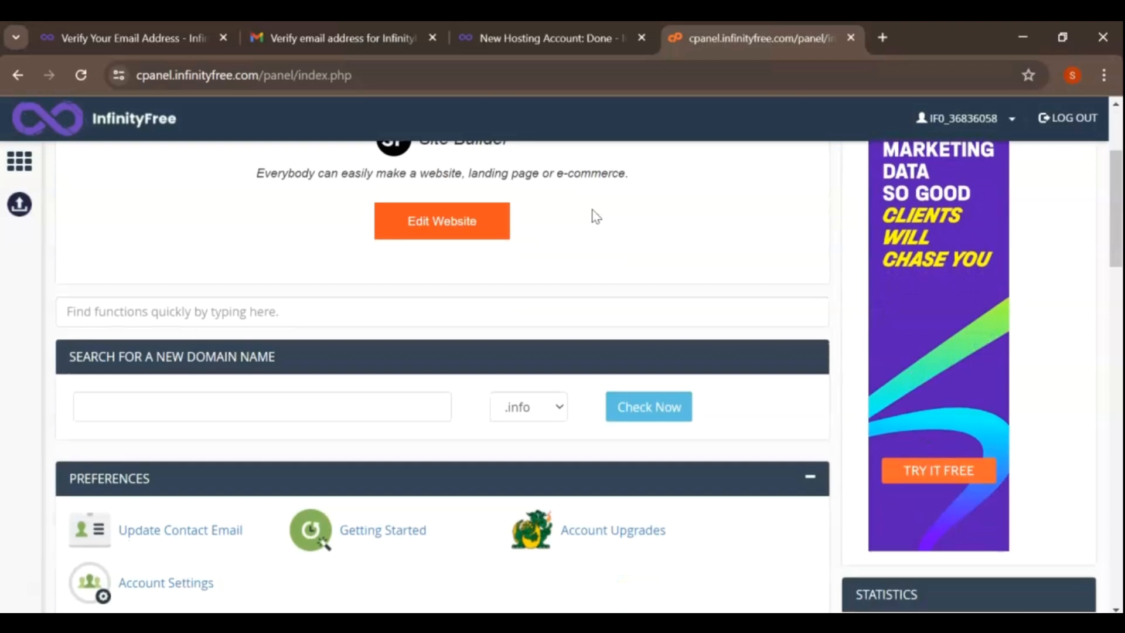
pyautogui.scroll(-6, 594, 216)
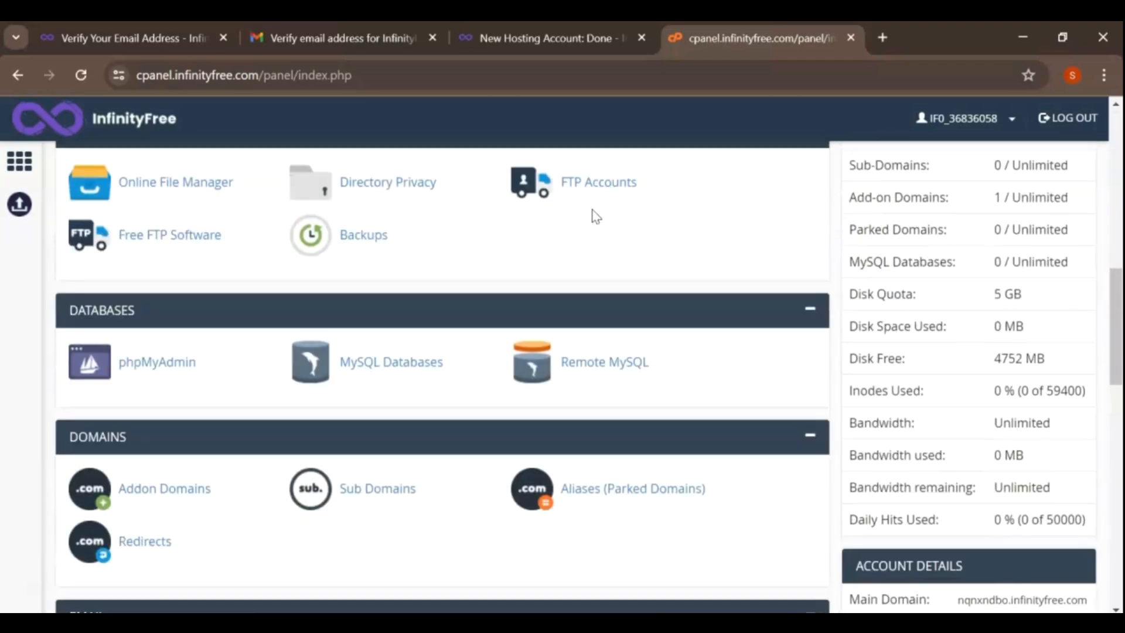
pyautogui.scroll(-8, 594, 217)
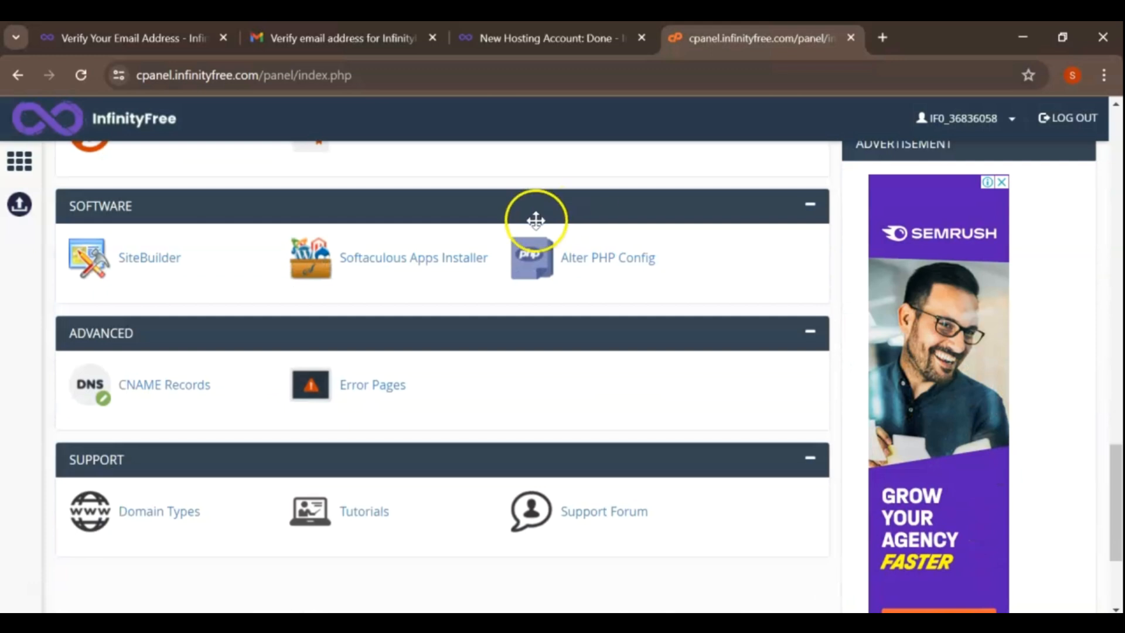
pyautogui.click(402, 261)
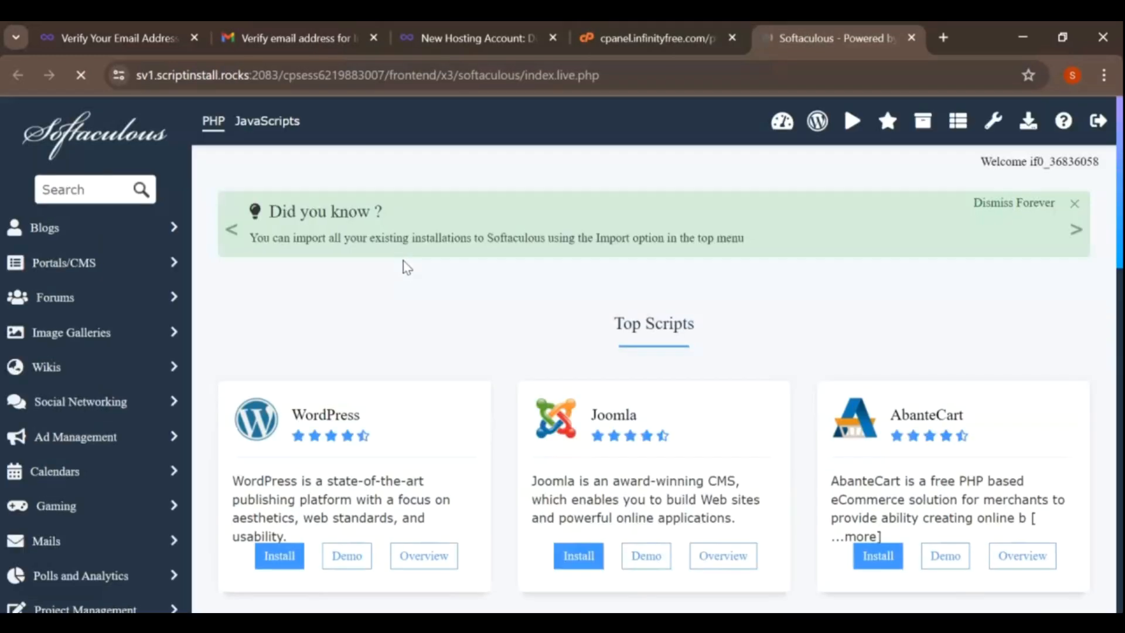
# Step: Start the WordPress install and review the Software Setup defaults (version 6.5.4, site 'My Blog')
pyautogui.scroll(-2, 574, 234)
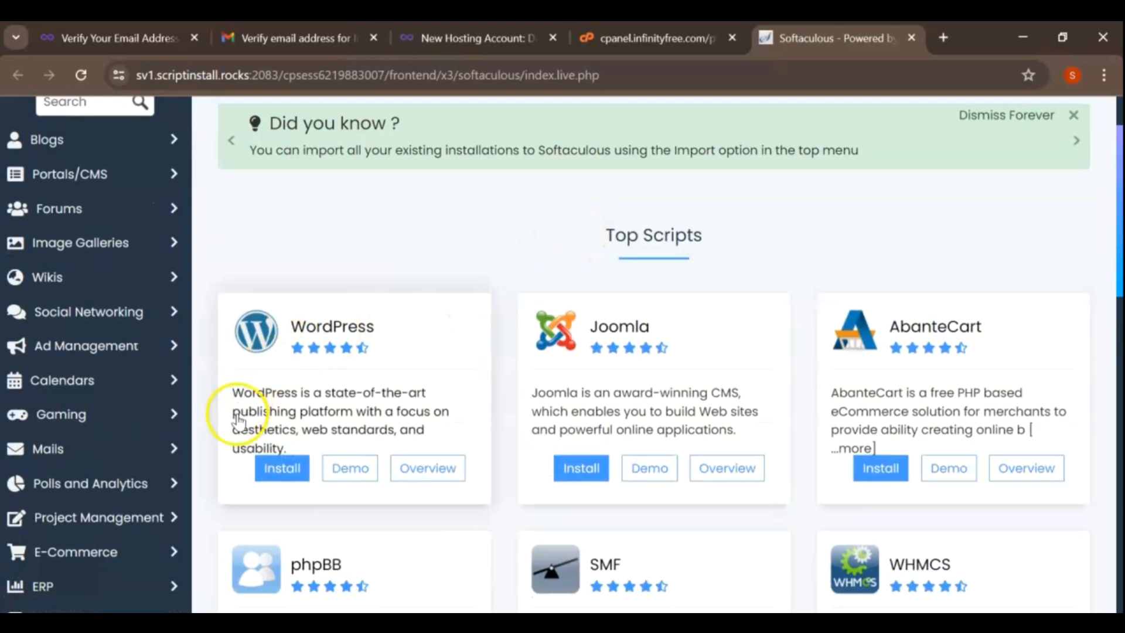
pyautogui.click(279, 473)
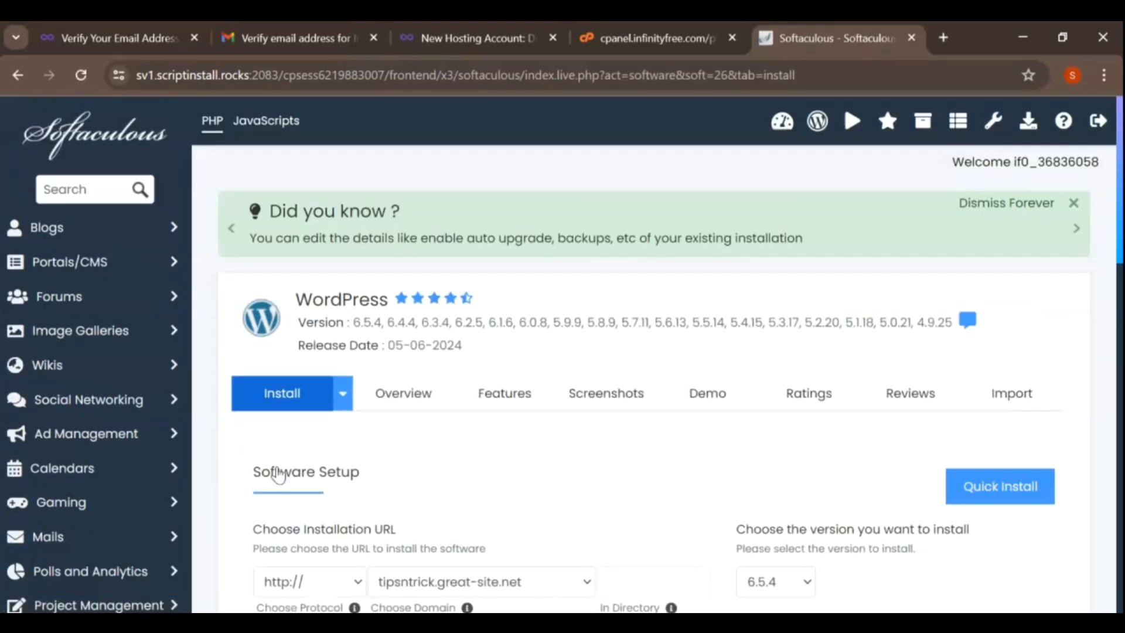
pyautogui.scroll(-2, 819, 286)
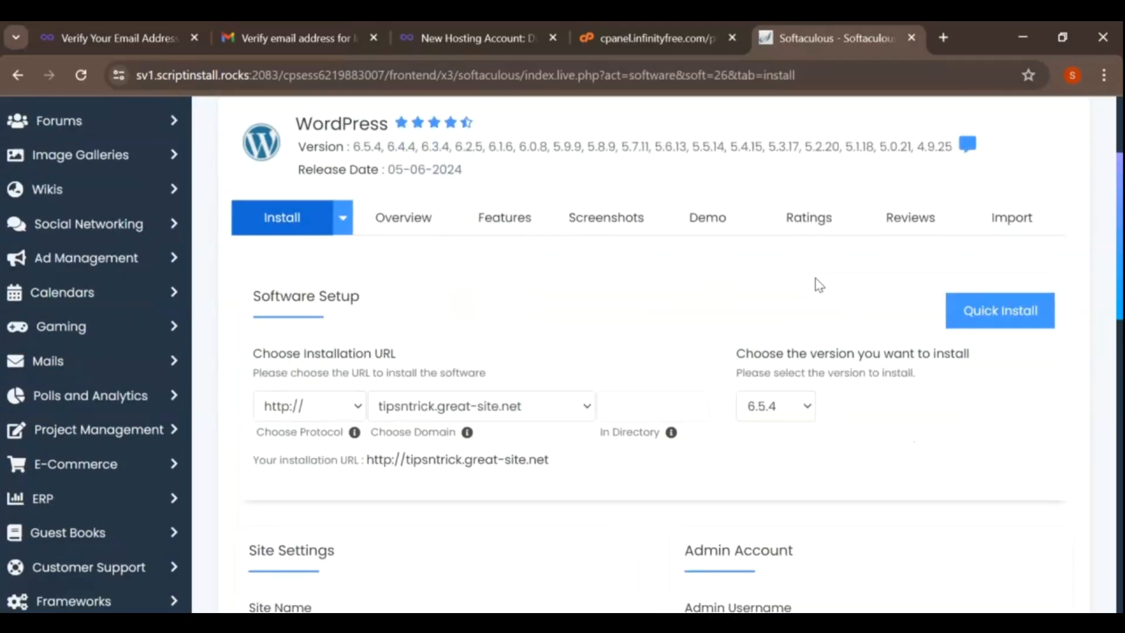
pyautogui.scroll(-5, 578, 254)
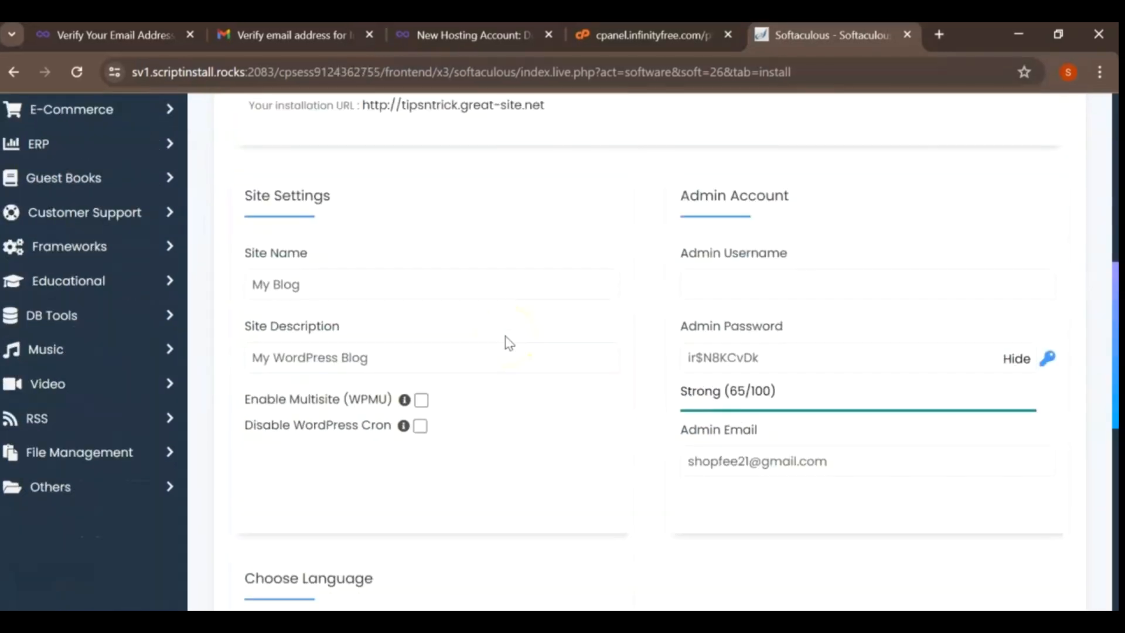
# Step: Replace the default WordPress admin password with a new masked one
pyautogui.click(791, 365)
pyautogui.click(1016, 358)
pyautogui.moveTo(816, 364); pyautogui.dragTo(665, 372)
pyautogui.press('BackSpace')
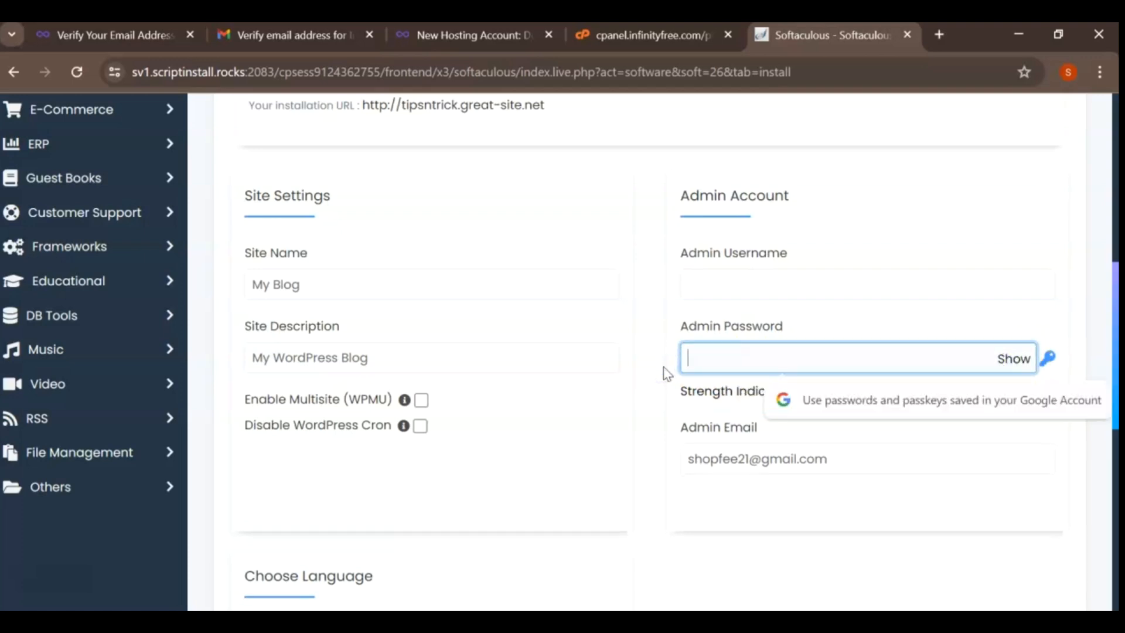
pyautogui.write('••••••••')
# Step: Fill in the suggested admin username and clear the 'My Blog' site name for TipsNtrick
pyautogui.click(725, 279)
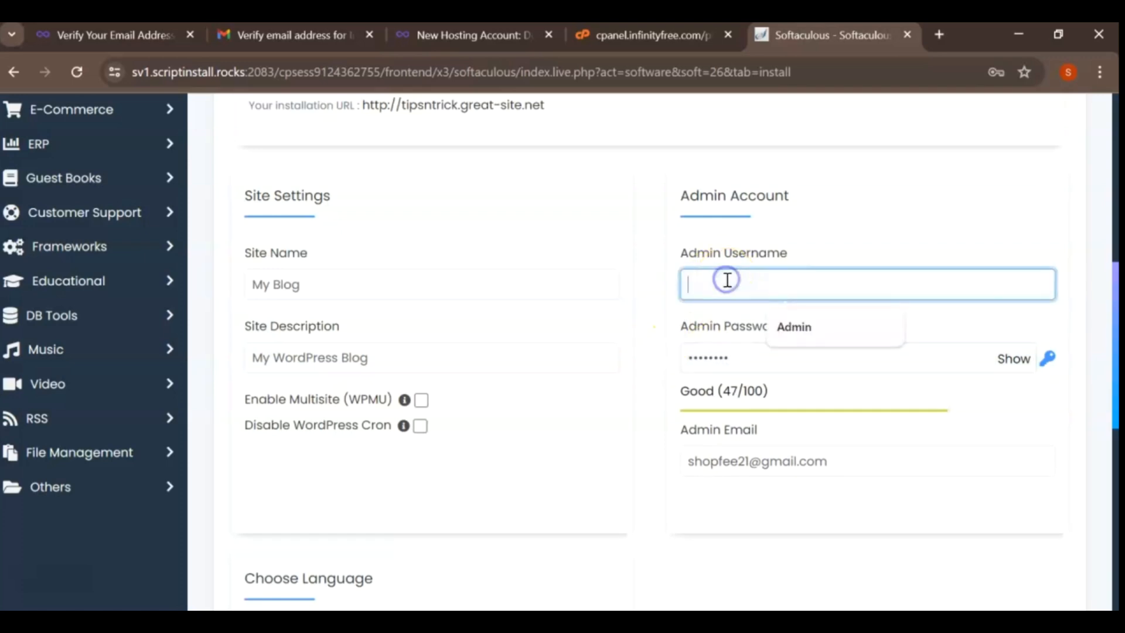
pyautogui.click(784, 326)
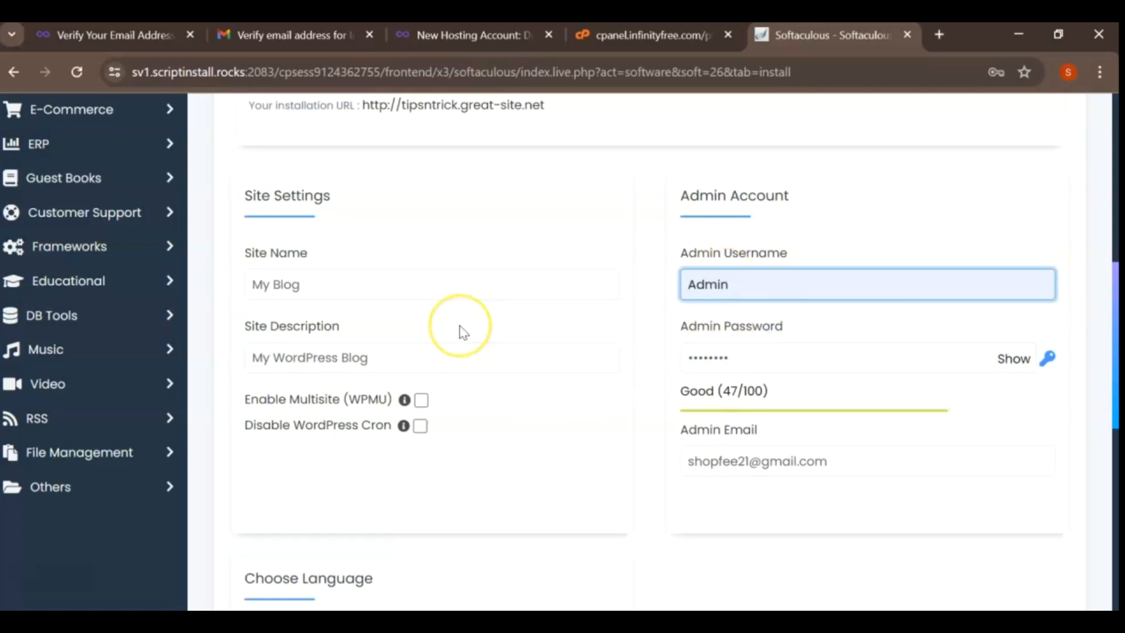
pyautogui.scroll(-1, 460, 330)
pyautogui.click(326, 202)
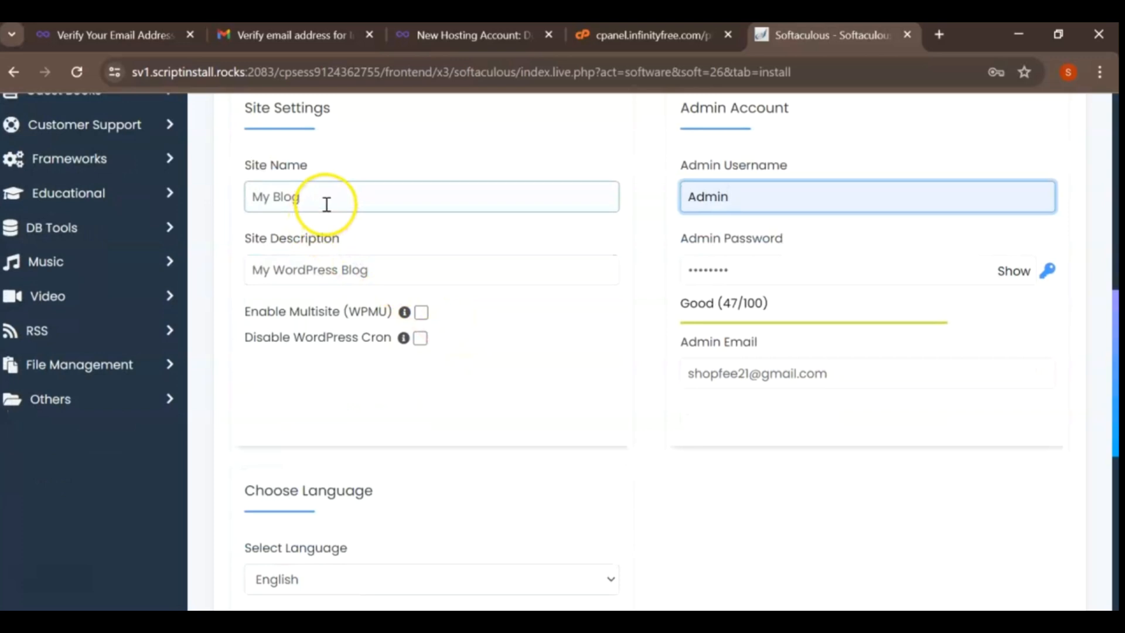
pyautogui.moveTo(326, 193); pyautogui.dragTo(220, 216)
pyautogui.press('BackSpace')
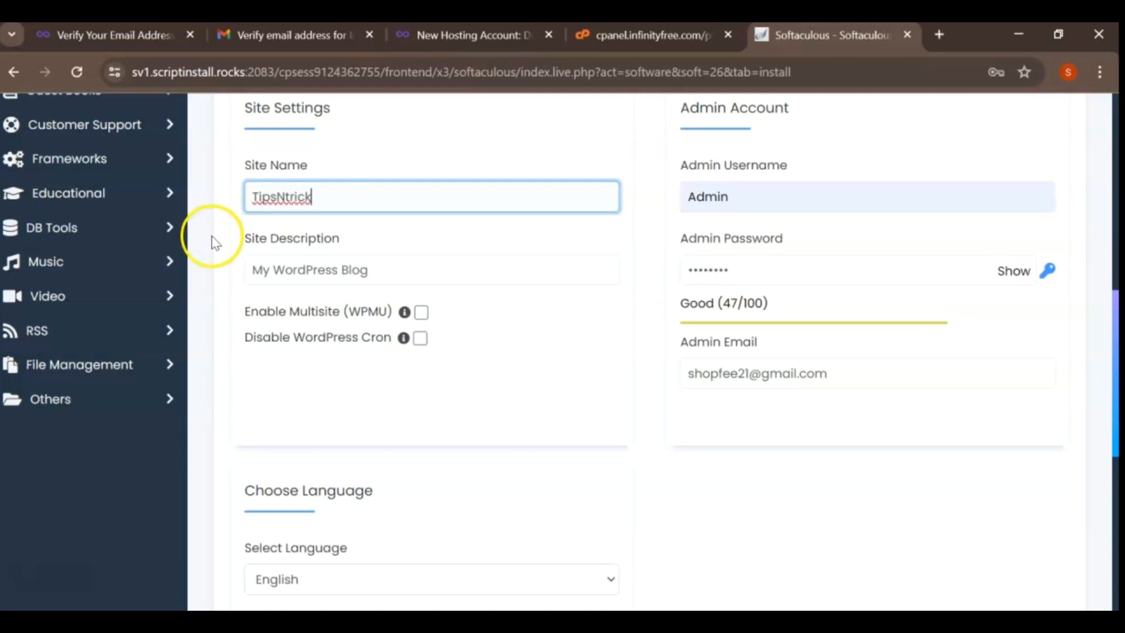
# Step: Review the Advanced Options, leaving them at their defaults
pyautogui.scroll(-5, 443, 299)
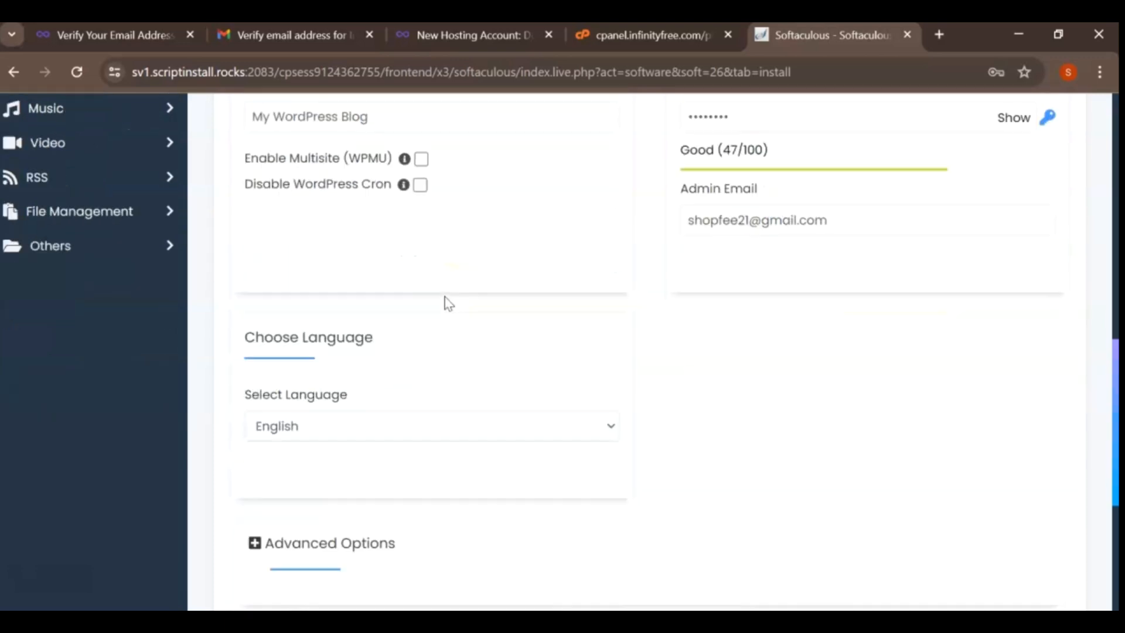
pyautogui.click(608, 319)
pyautogui.scroll(-2, 607, 323)
pyautogui.click(377, 346)
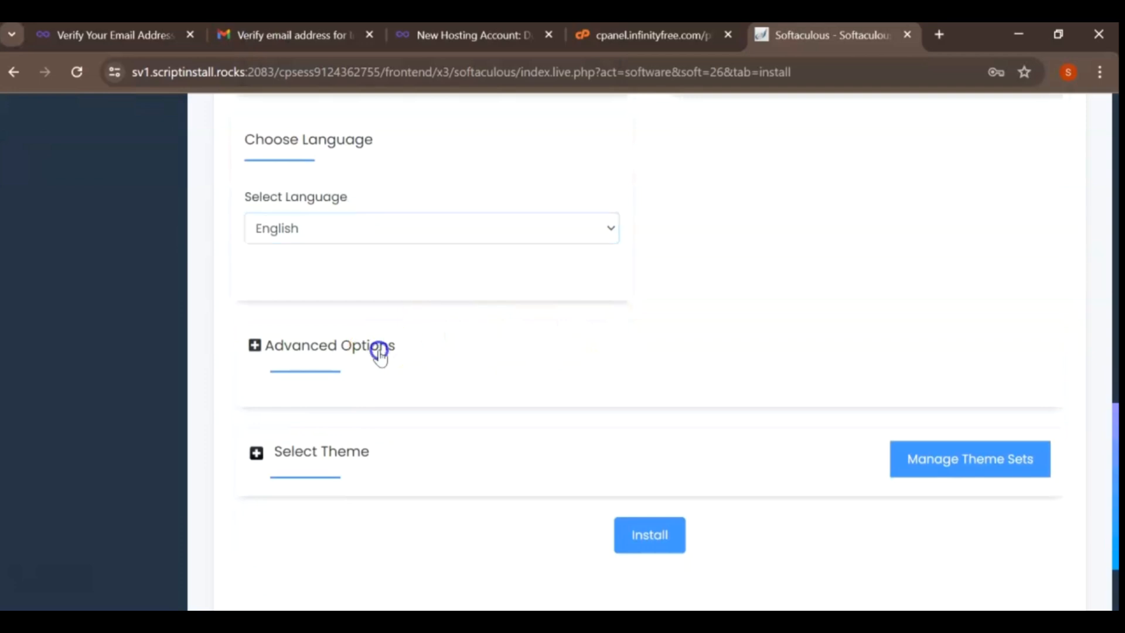
pyautogui.scroll(-2, 563, 428)
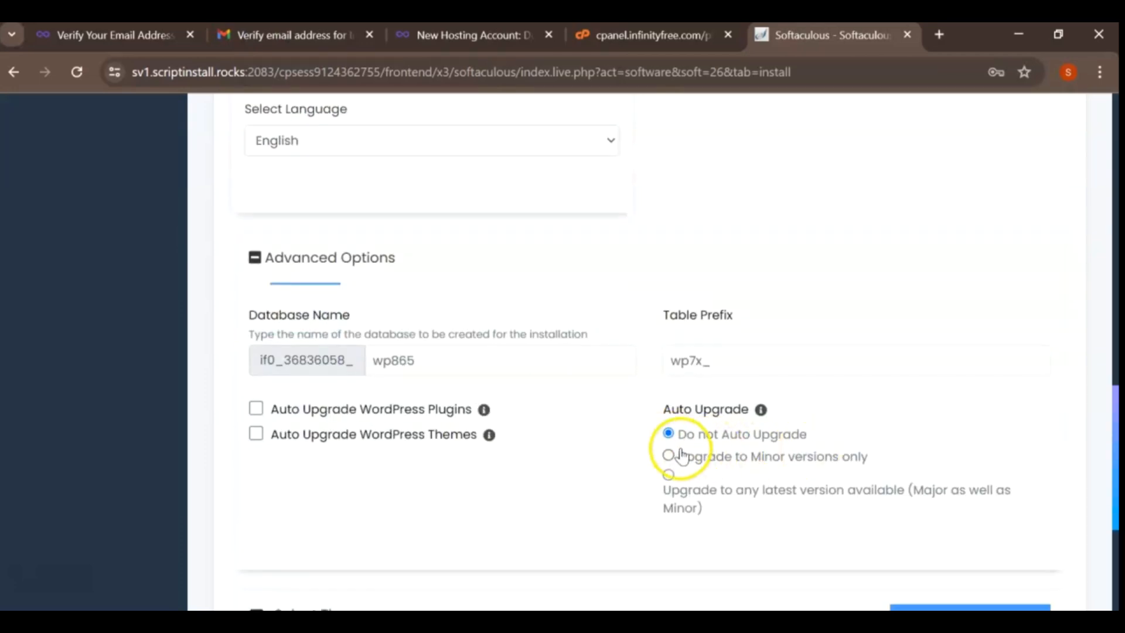
pyautogui.click(346, 260)
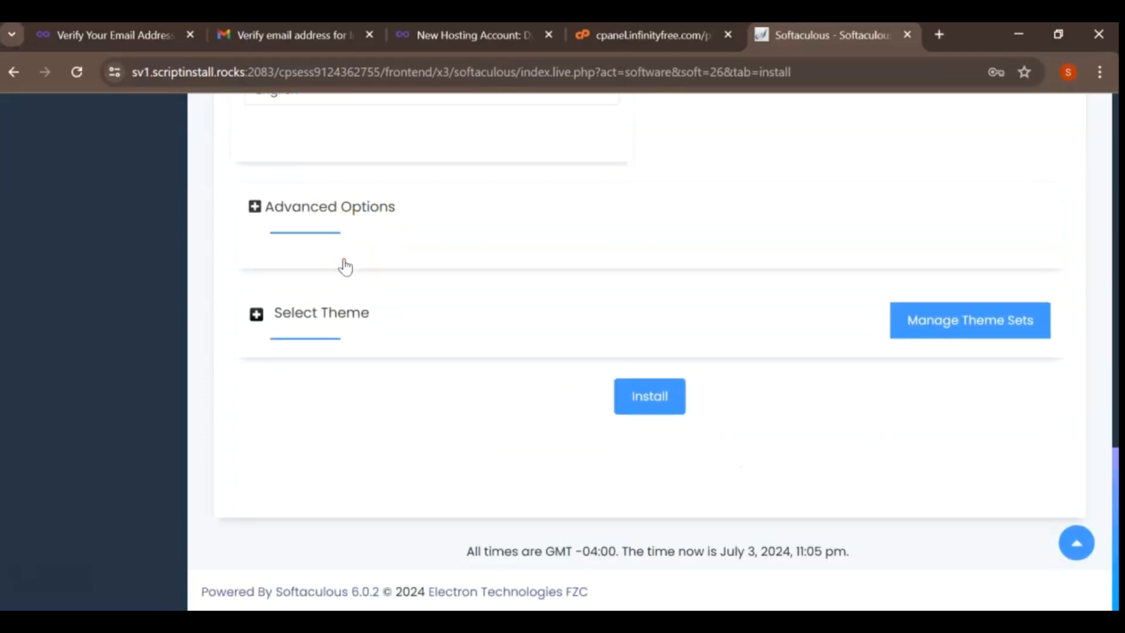
# Step: Keep the default theme, start the WordPress installation, and save the admin login
pyautogui.click(359, 319)
pyautogui.scroll(-4, 401, 351)
pyautogui.scroll(3, 396, 352)
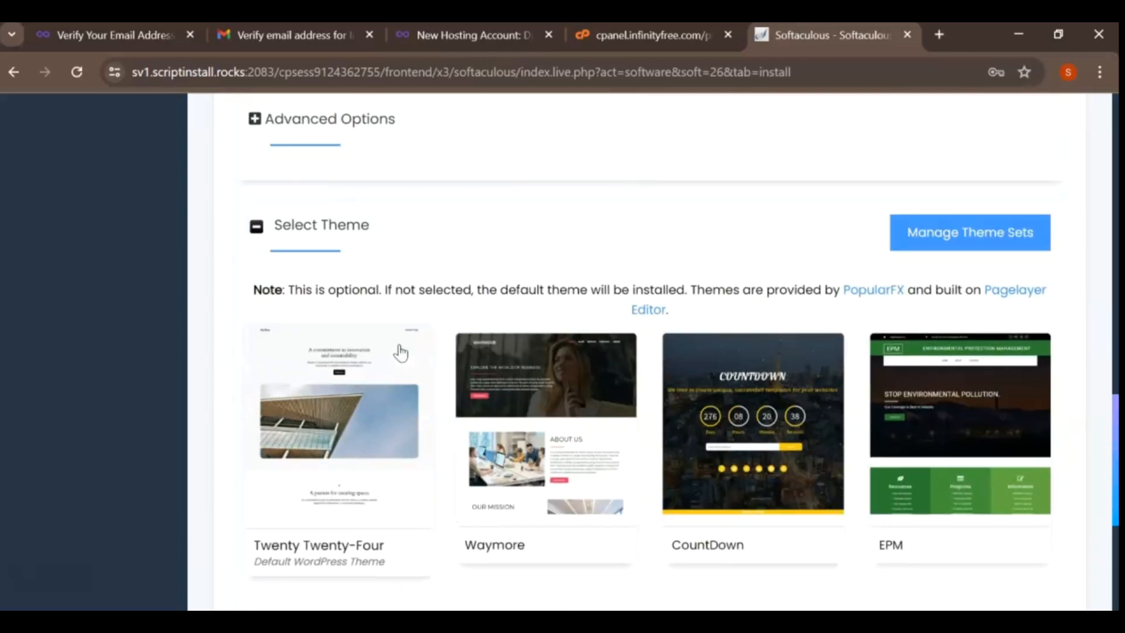
pyautogui.click(346, 249)
pyautogui.click(658, 389)
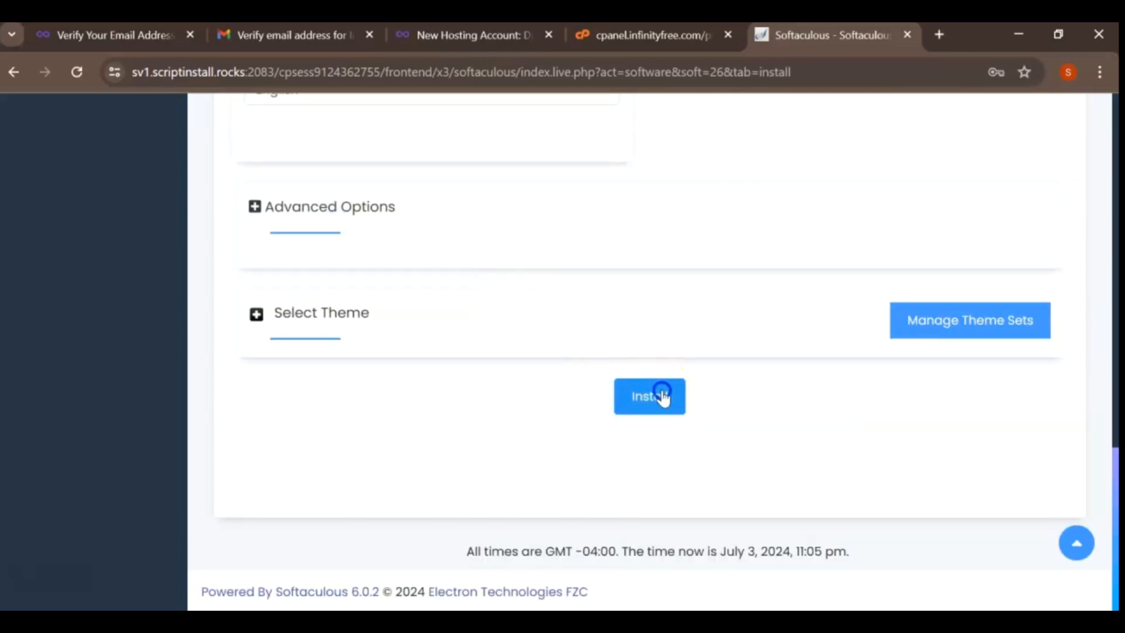
pyautogui.click(932, 339)
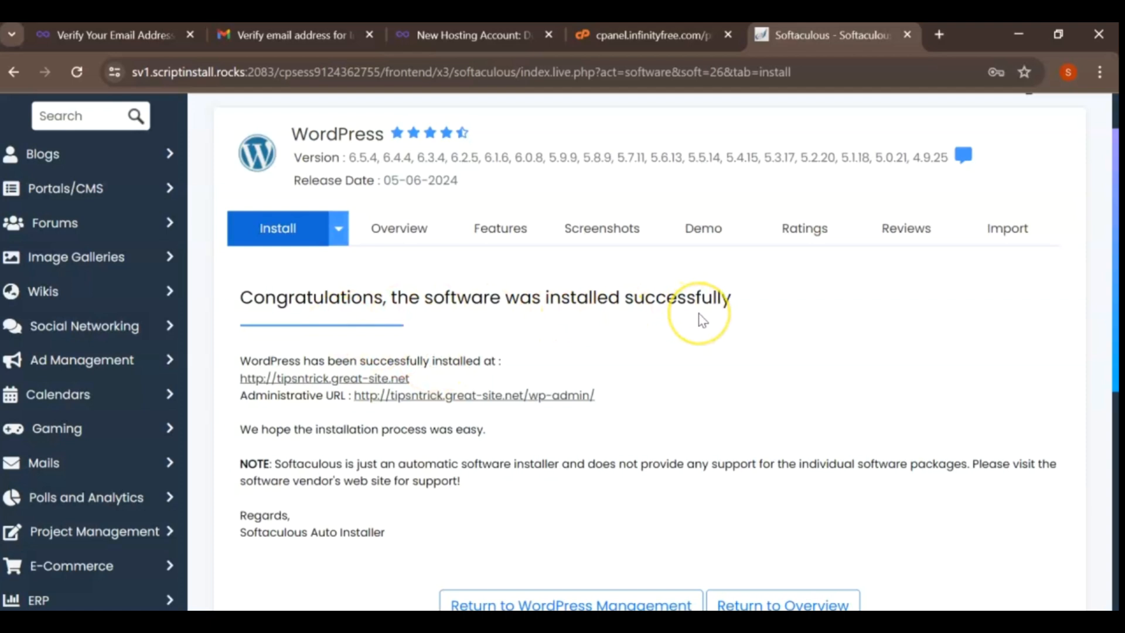
pyautogui.scroll(-2, 697, 316)
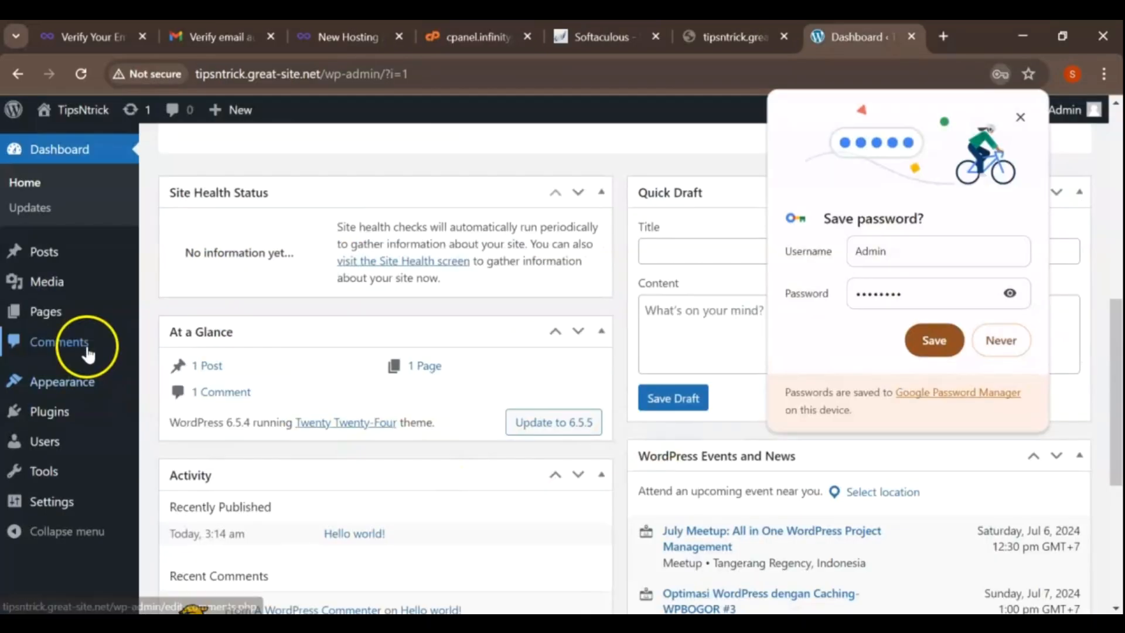
# Step: Visit the live TipsNtrick site from the admin bar and save the admin login in the browser
pyautogui.scroll(-3, 82, 351)
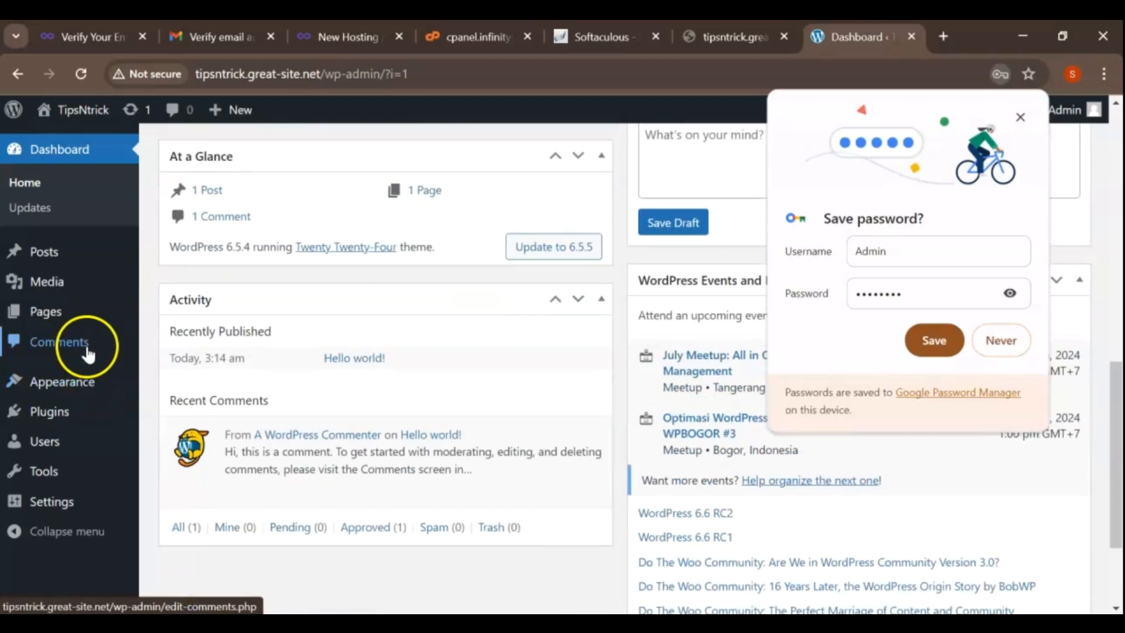
pyautogui.scroll(3, 83, 442)
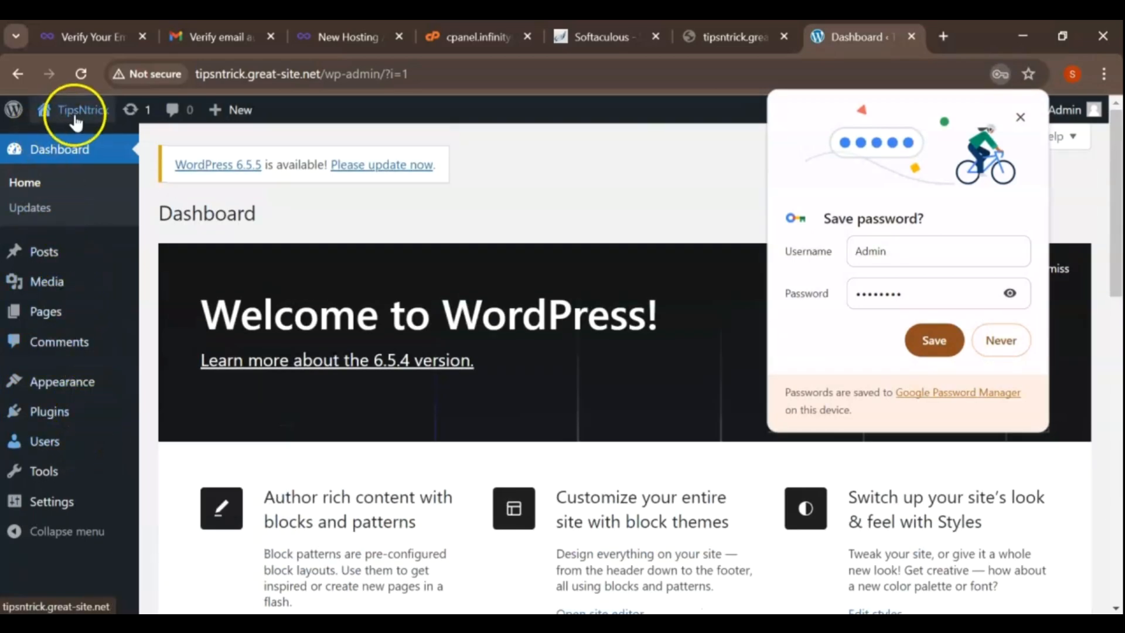
pyautogui.moveTo(75, 117)
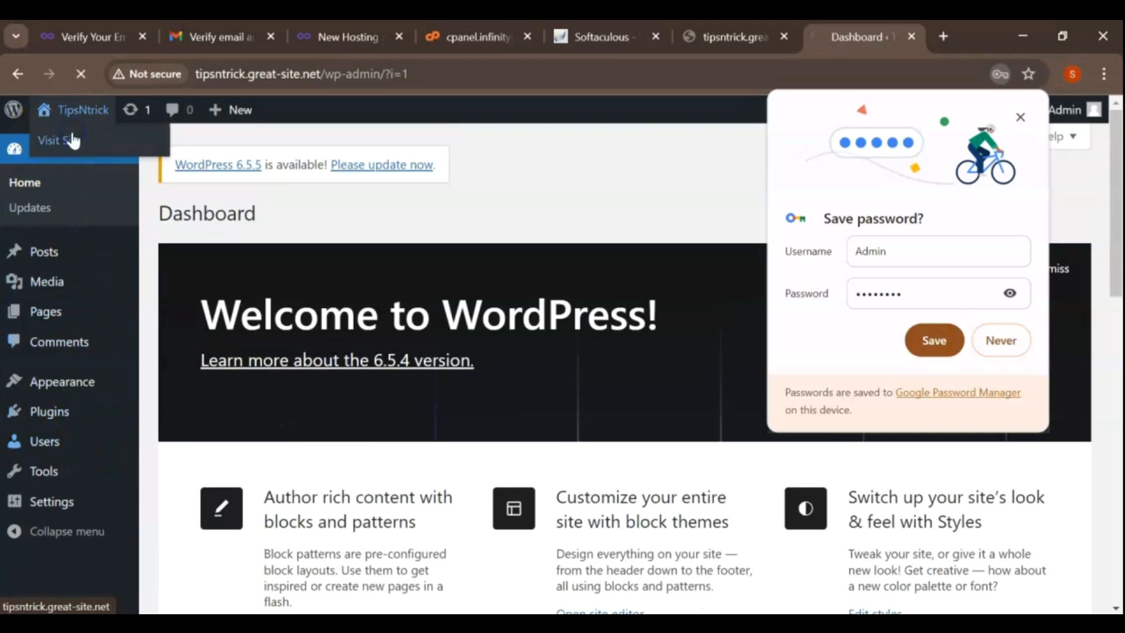
pyautogui.click(73, 140)
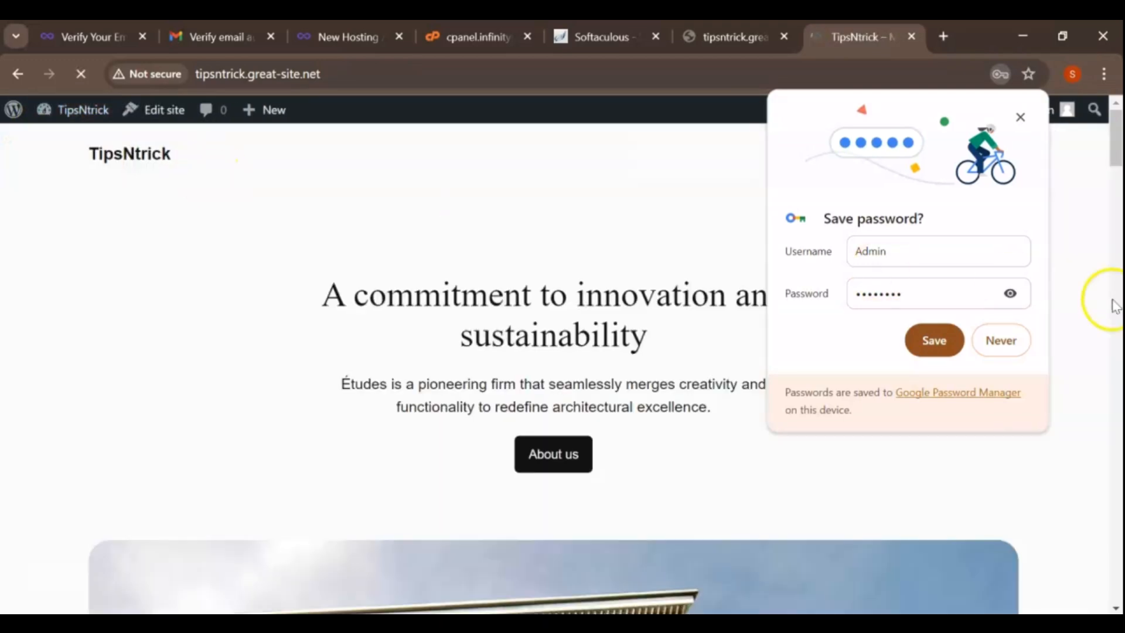
pyautogui.click(937, 345)
# Step: Browse the default-theme front page at tipsntrick.great-site.net, scrolling through its content
pyautogui.scroll(-15, 932, 386)
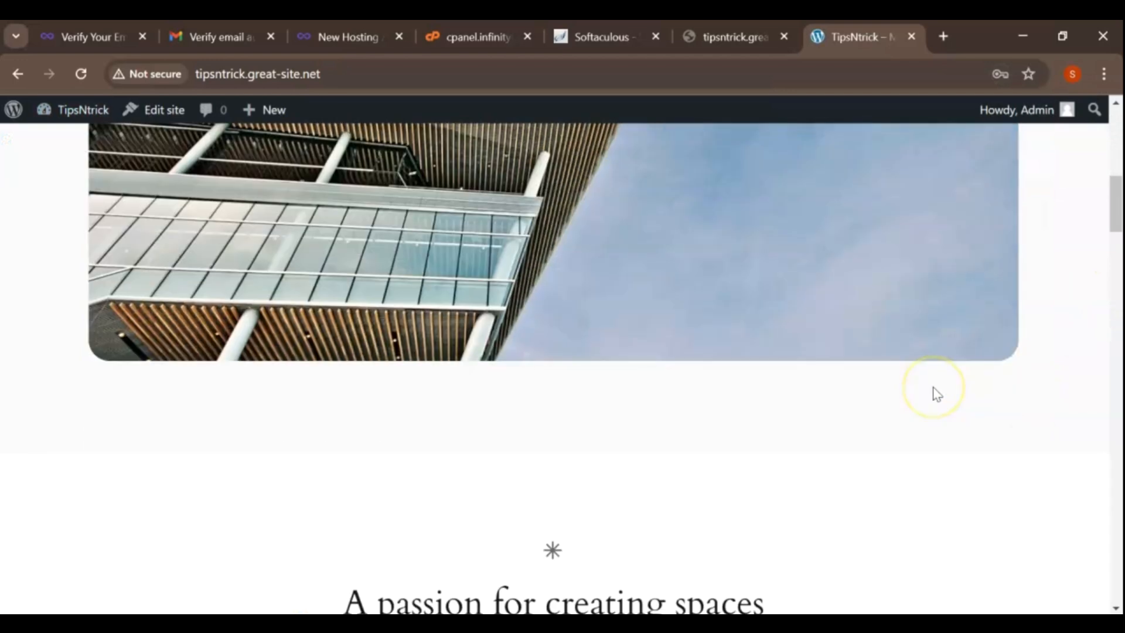
pyautogui.scroll(13, 933, 388)
pyautogui.scroll(7, 933, 388)
pyautogui.click(808, 400)
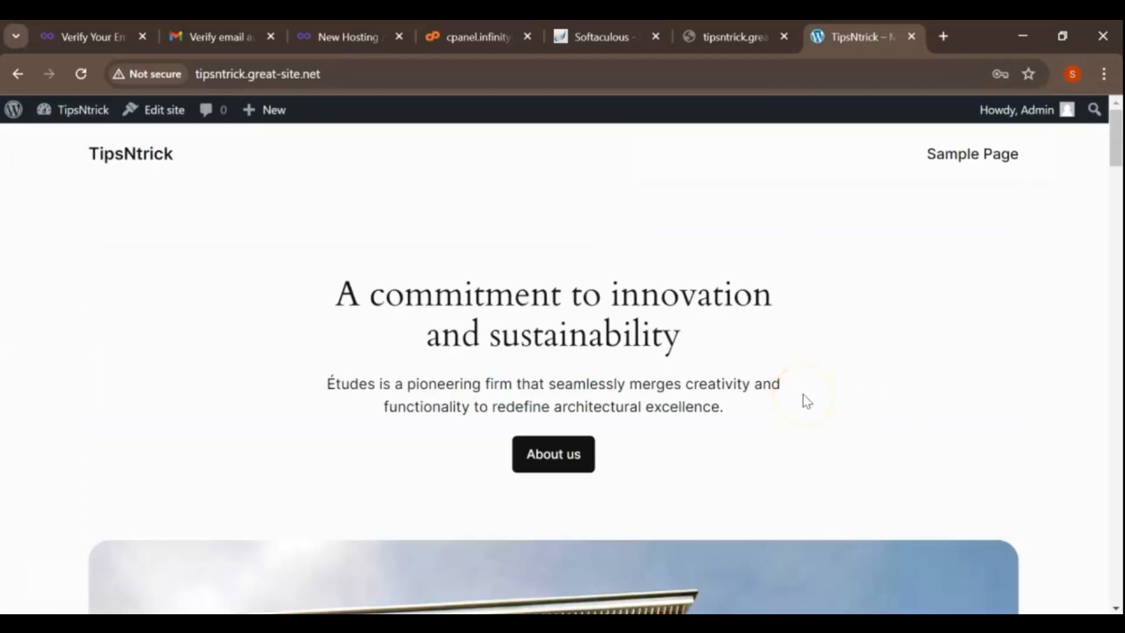
pyautogui.click(788, 398)
pyautogui.scroll(-10, 427, 471)
pyautogui.scroll(5, 427, 469)
pyautogui.scroll(5, 427, 470)
# Step: Return to the TipsNtrick admin Dashboard at /wp-admin/ and scroll through its WordPress 6.5.4 overview
pyautogui.moveTo(83, 101)
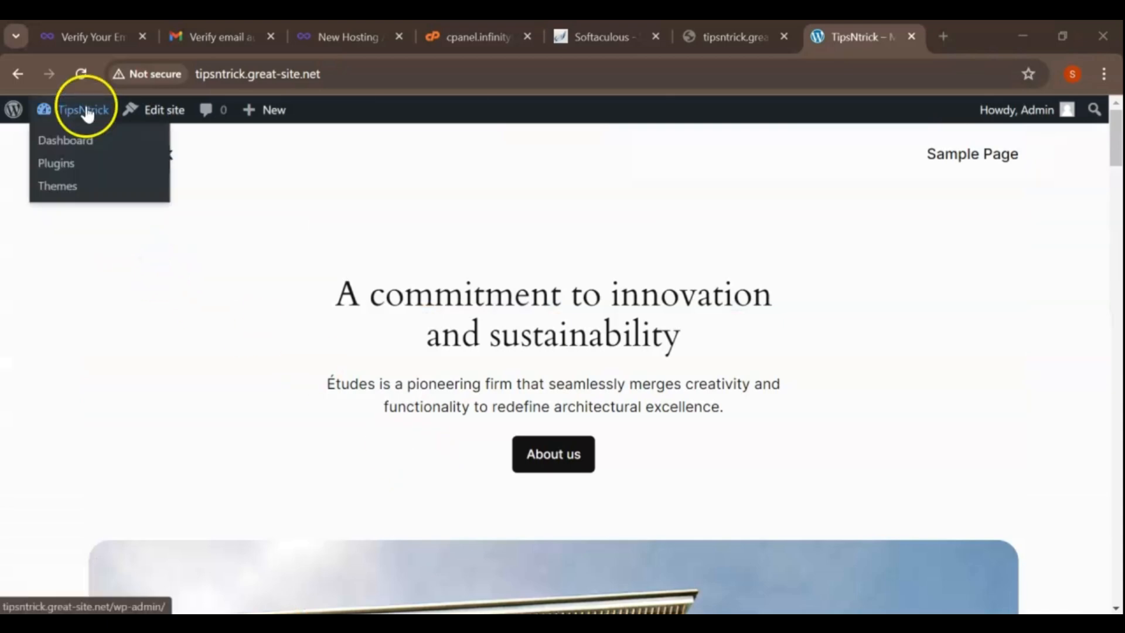
pyautogui.click(79, 140)
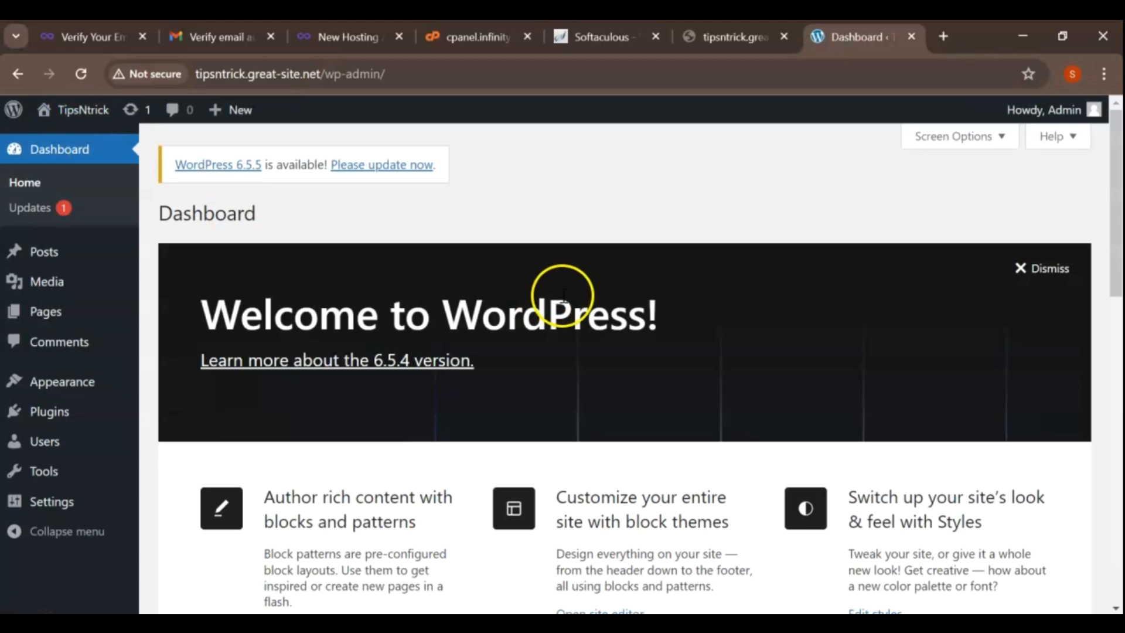
pyautogui.scroll(-5, 565, 305)
pyautogui.moveTo(113, 289)
pyautogui.scroll(-6, 113, 293)
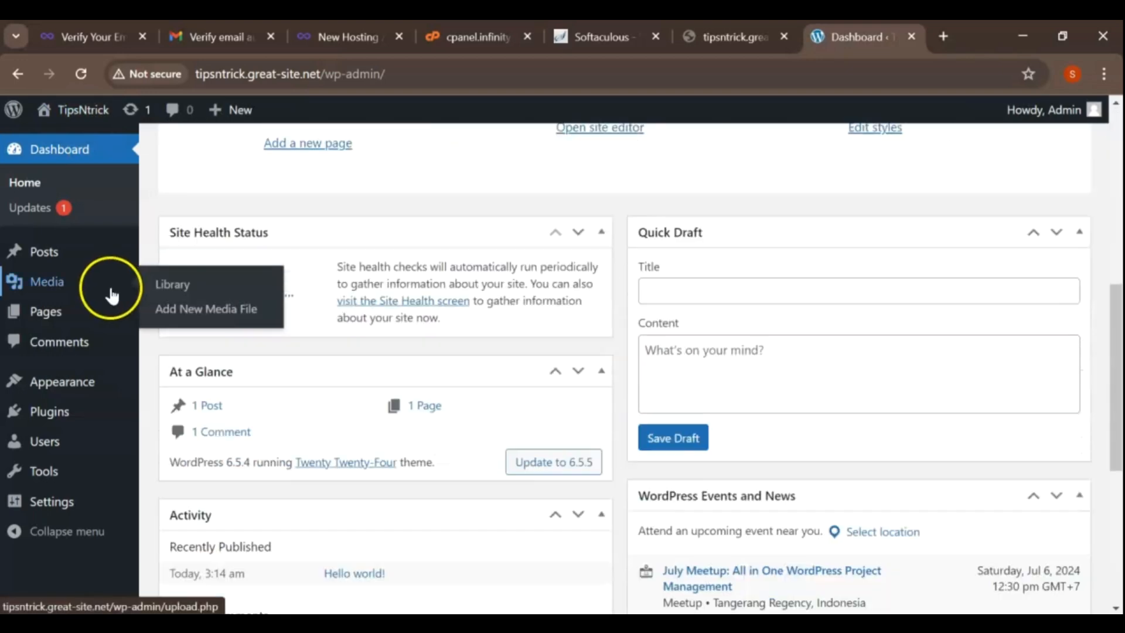
pyautogui.scroll(-1, 112, 296)
pyautogui.scroll(-1, 37, 351)
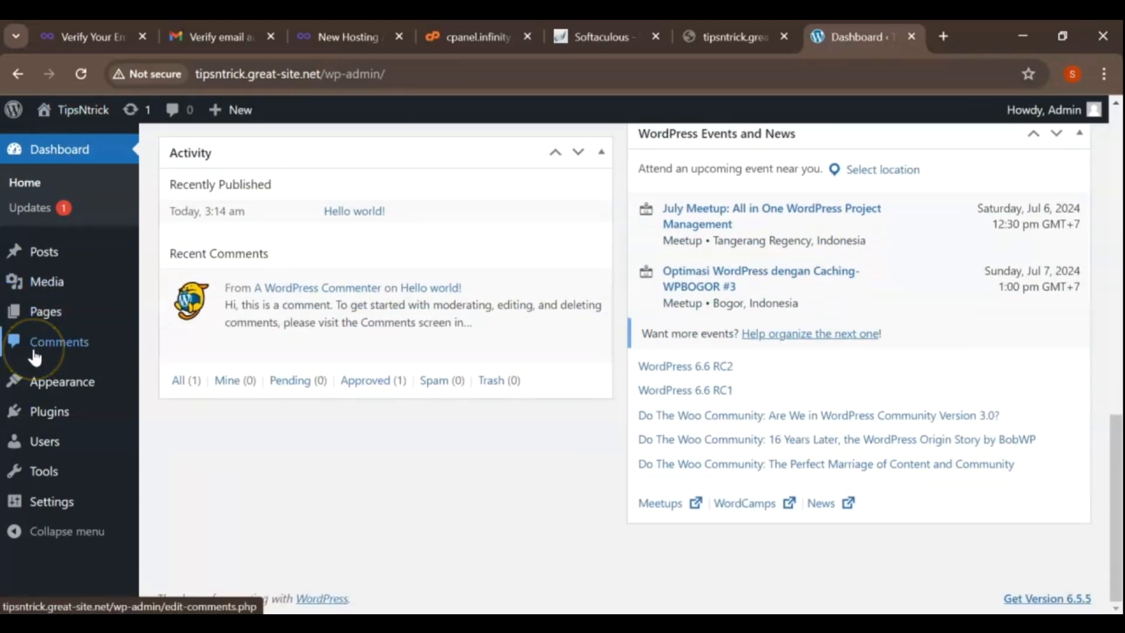
# Step: Open Settings > General and review the site address, UTC+0 timezone and F j, Y date format
pyautogui.click(70, 507)
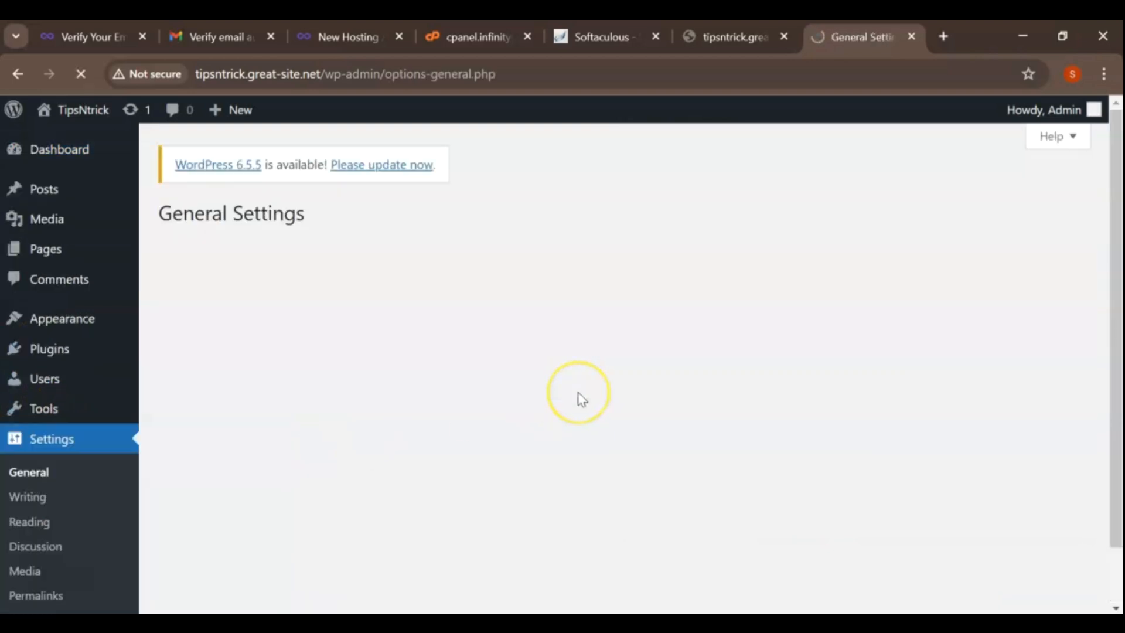
pyautogui.scroll(-6, 580, 401)
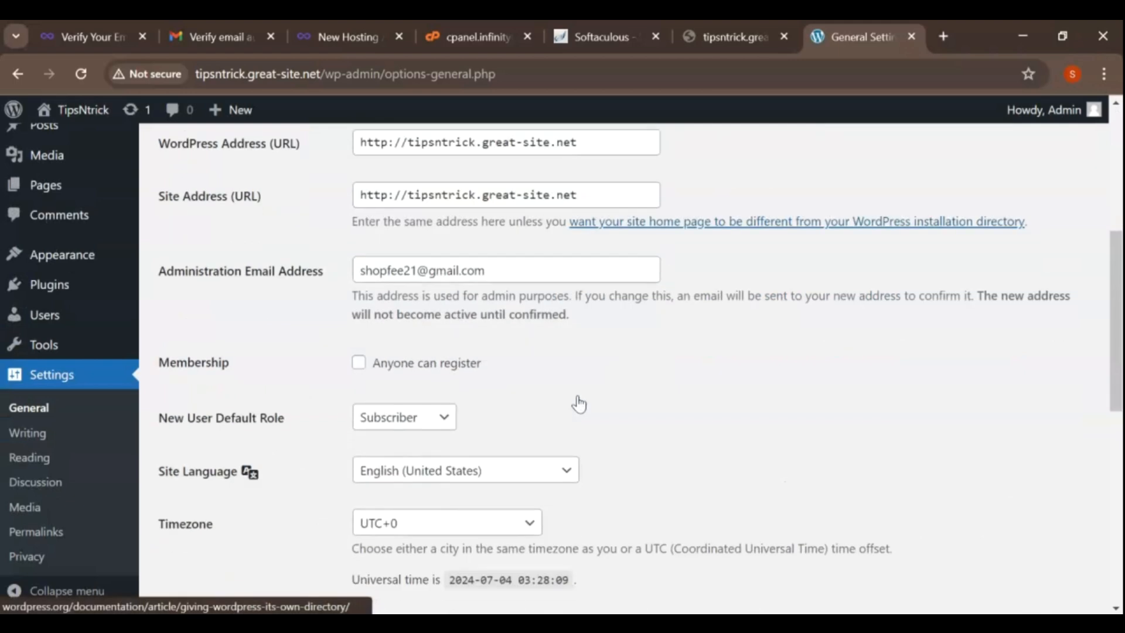
pyautogui.scroll(-7, 580, 404)
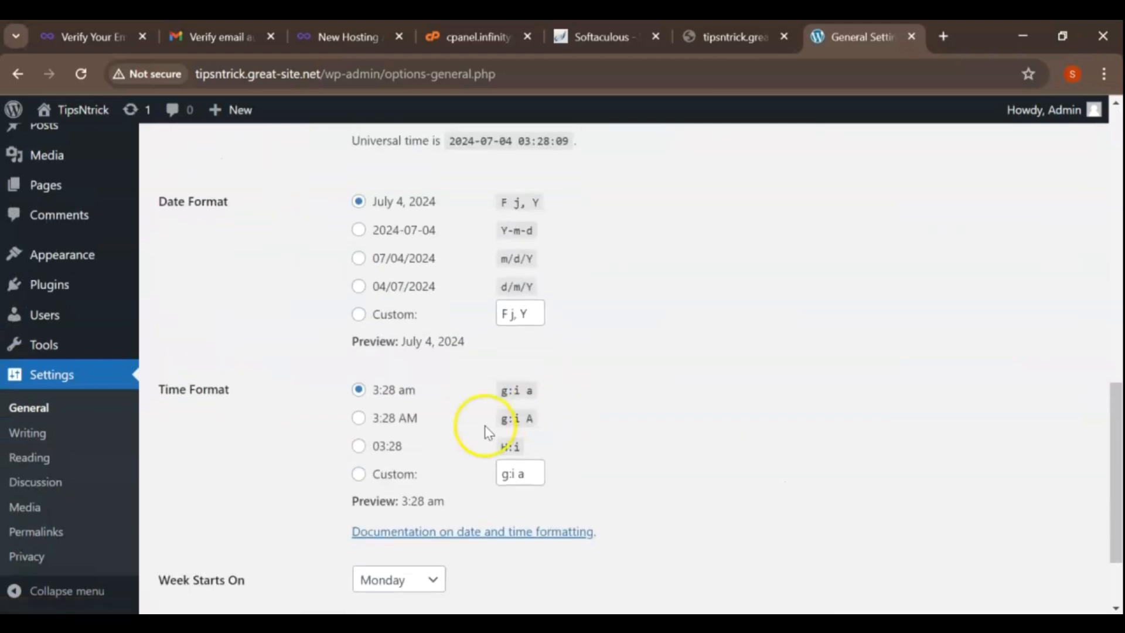